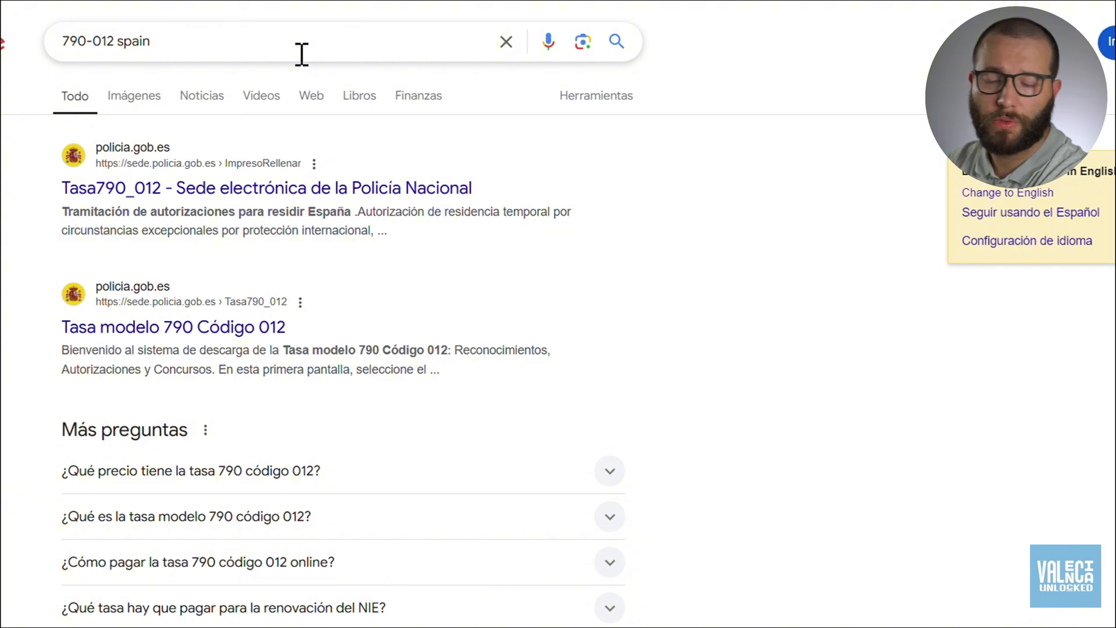
# Open the Tasa 790 Código 012 form and look through its sections down to Declarante/Ingreso.
pyautogui.click(277, 194)
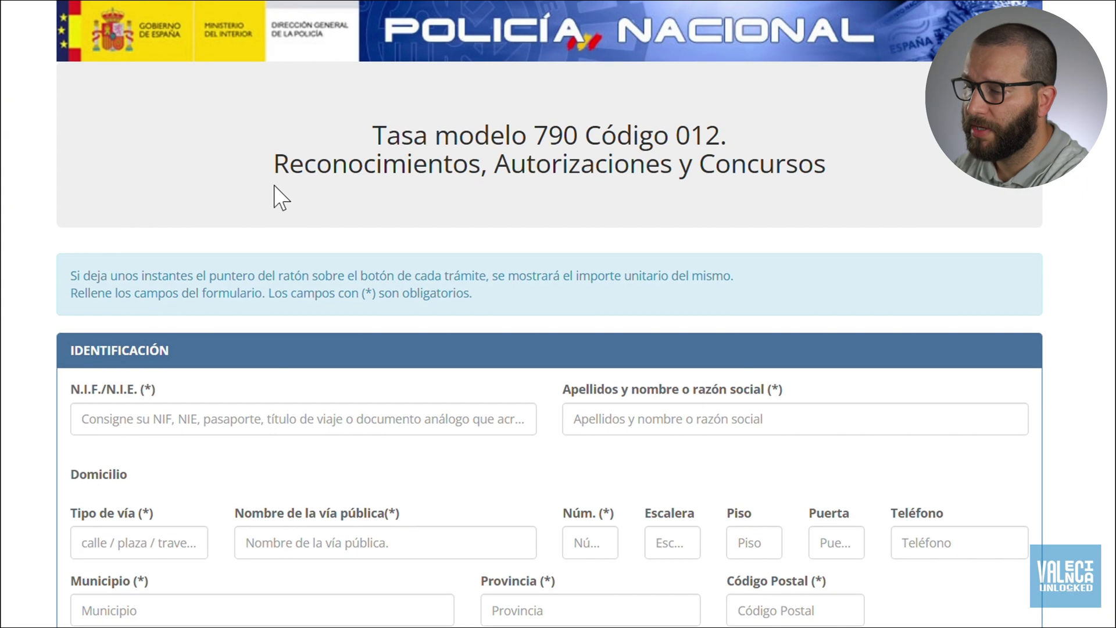
pyautogui.scroll(-1, 267, 192)
pyautogui.scroll(-1, 87, 285)
pyautogui.scroll(-1, 23, 335)
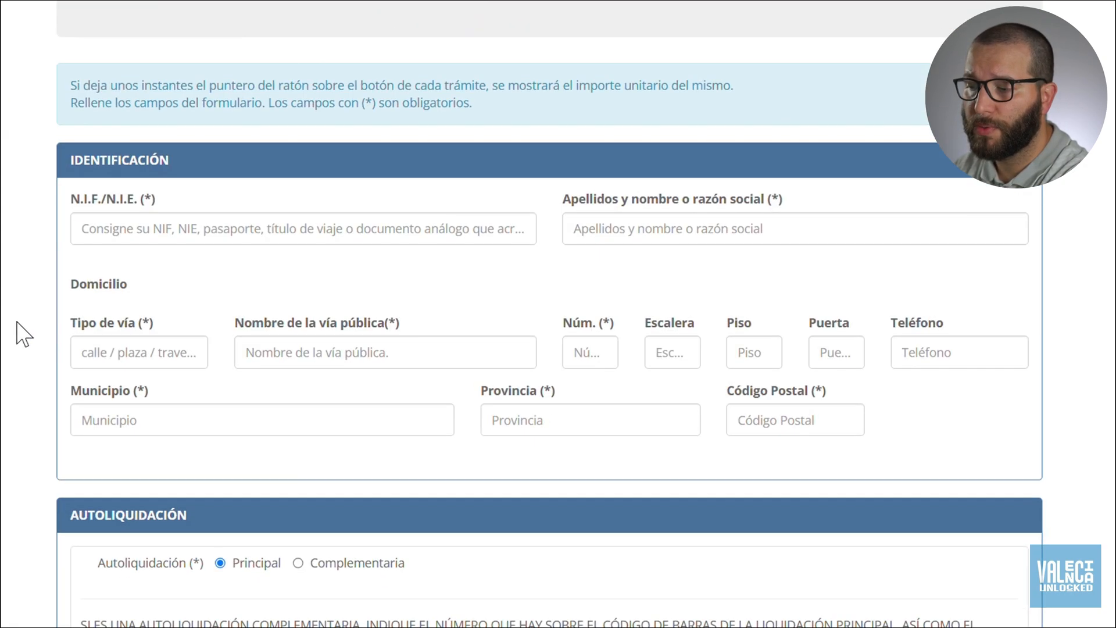
pyautogui.scroll(-5, 23, 334)
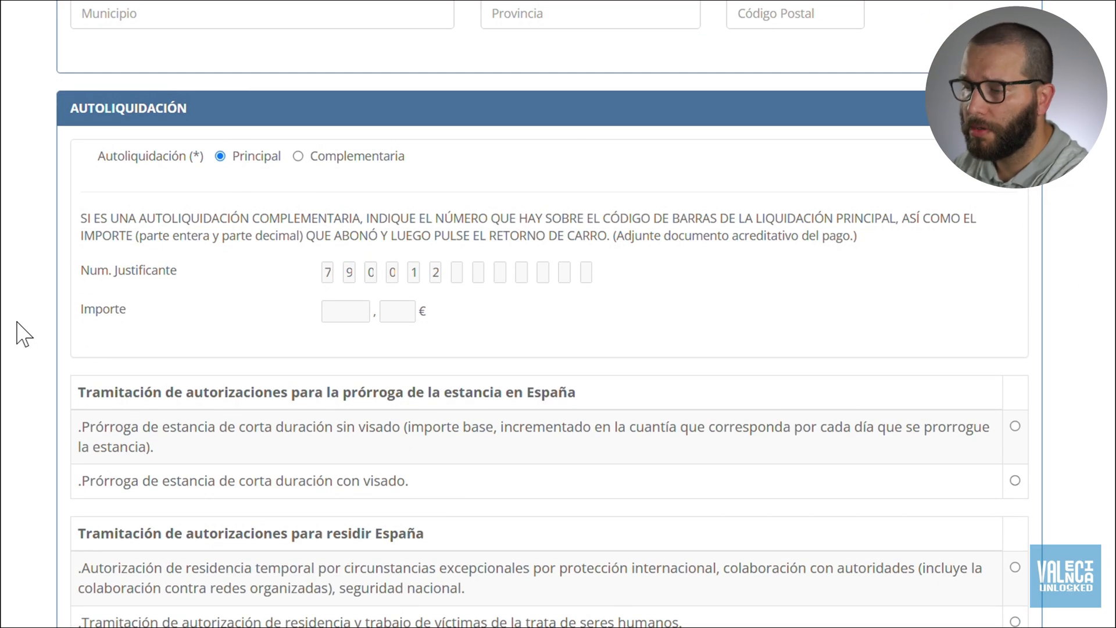
pyautogui.scroll(-3, 23, 334)
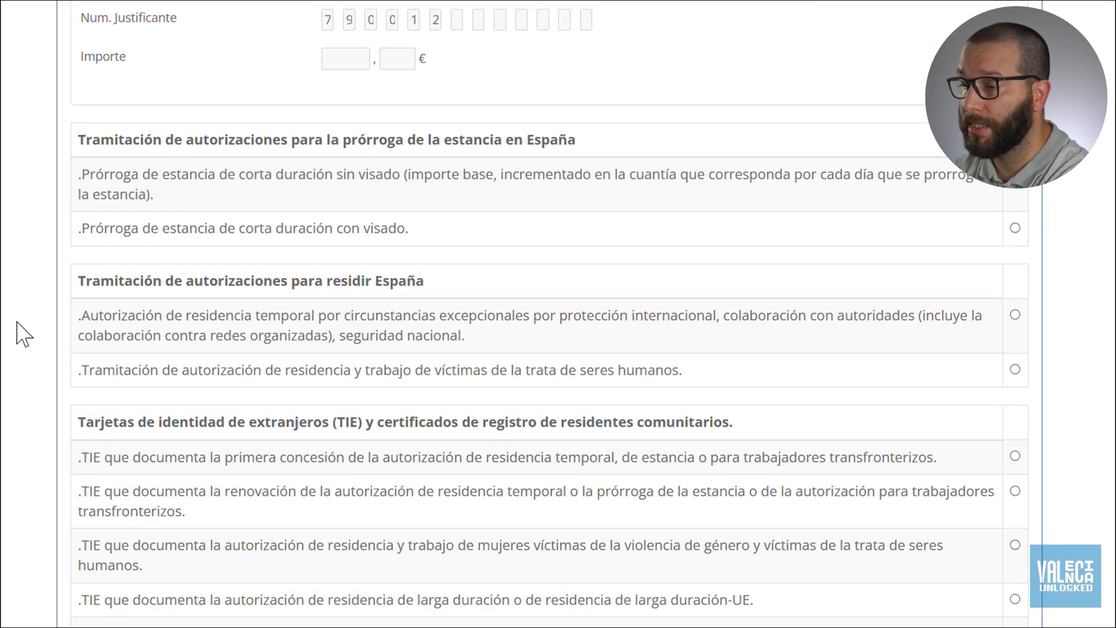
pyautogui.scroll(-9, 17, 323)
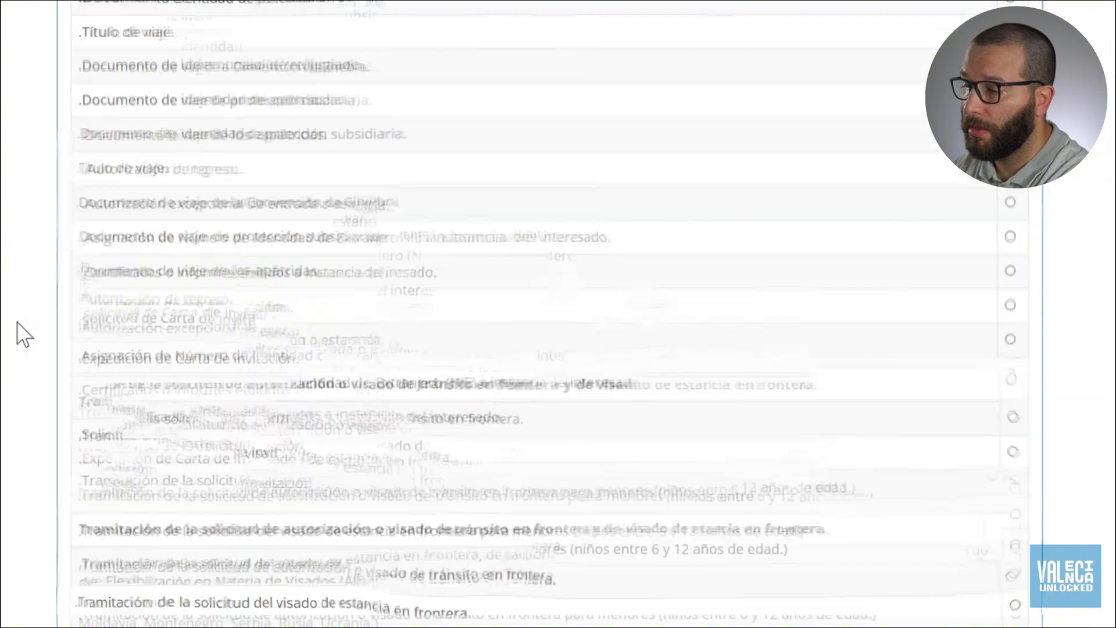
pyautogui.scroll(-6, 23, 334)
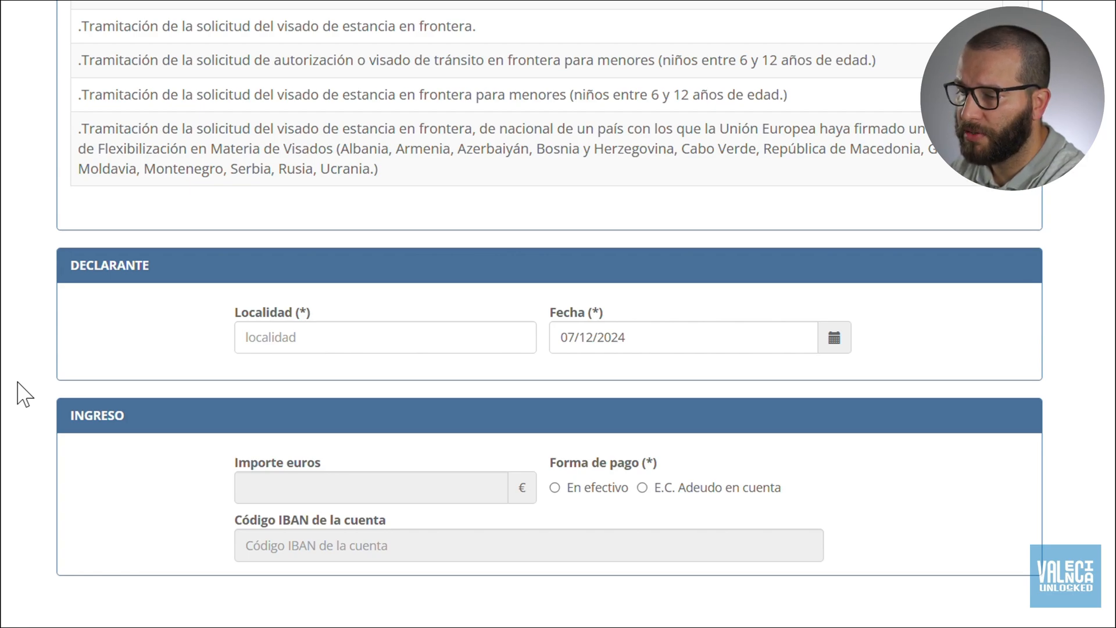
pyautogui.scroll(20, 25, 394)
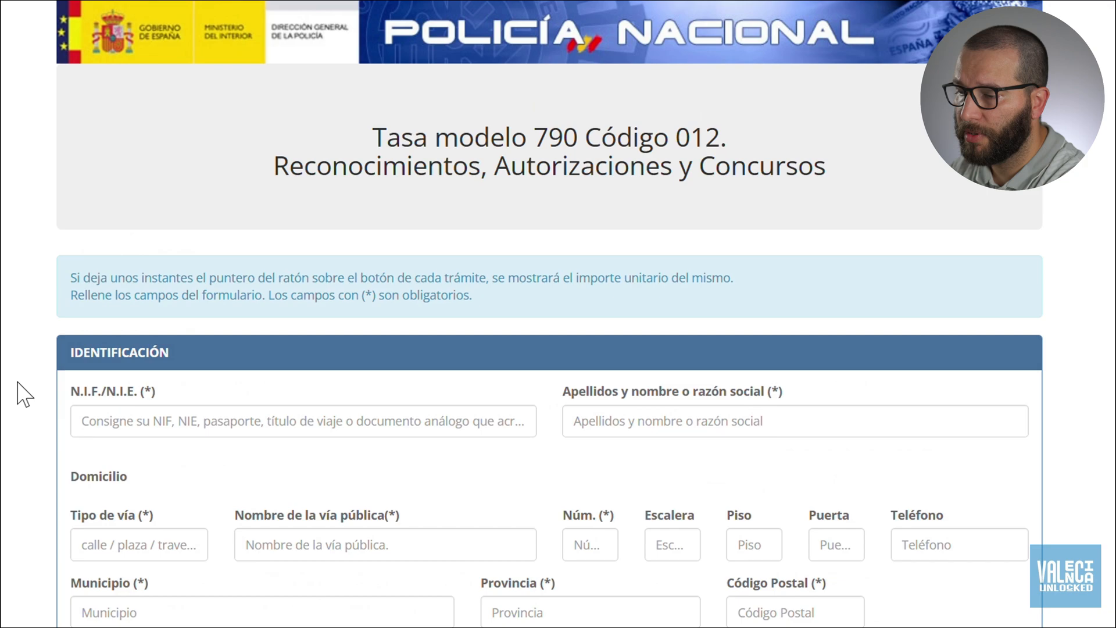
pyautogui.scroll(-3, 24, 395)
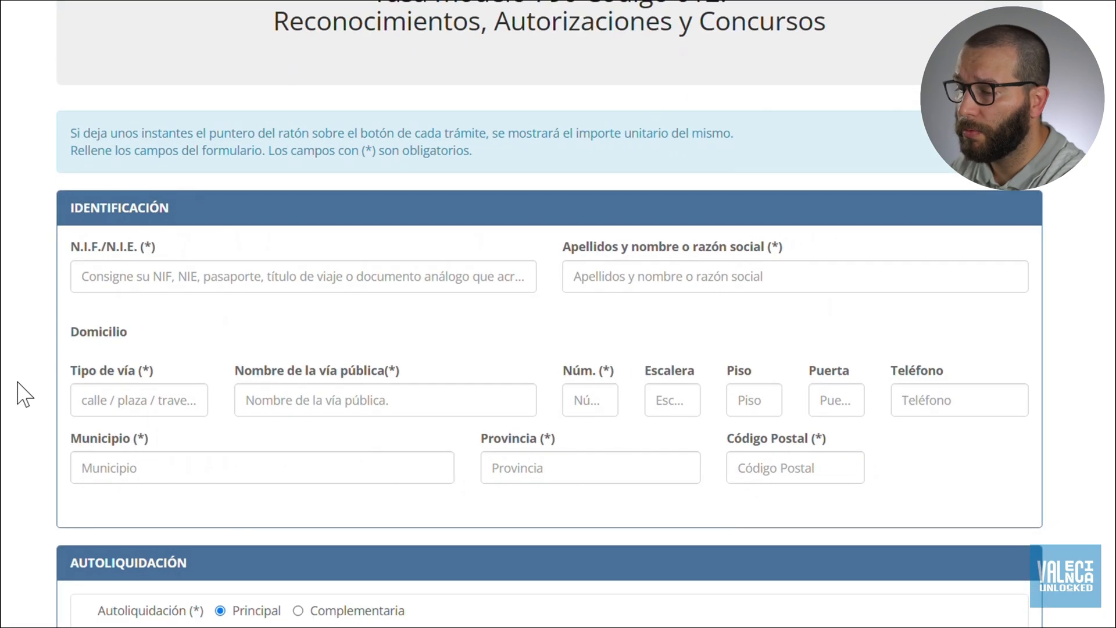
# Enter the applicant's NIE and their surname and name.
pyautogui.click(149, 277)
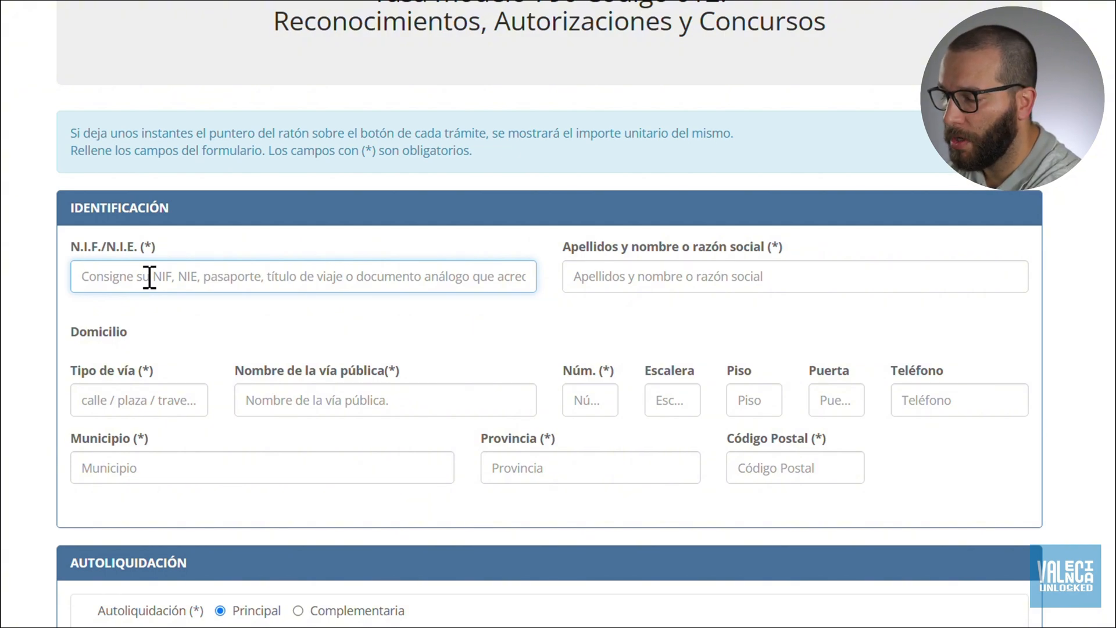
pyautogui.write('z123456')
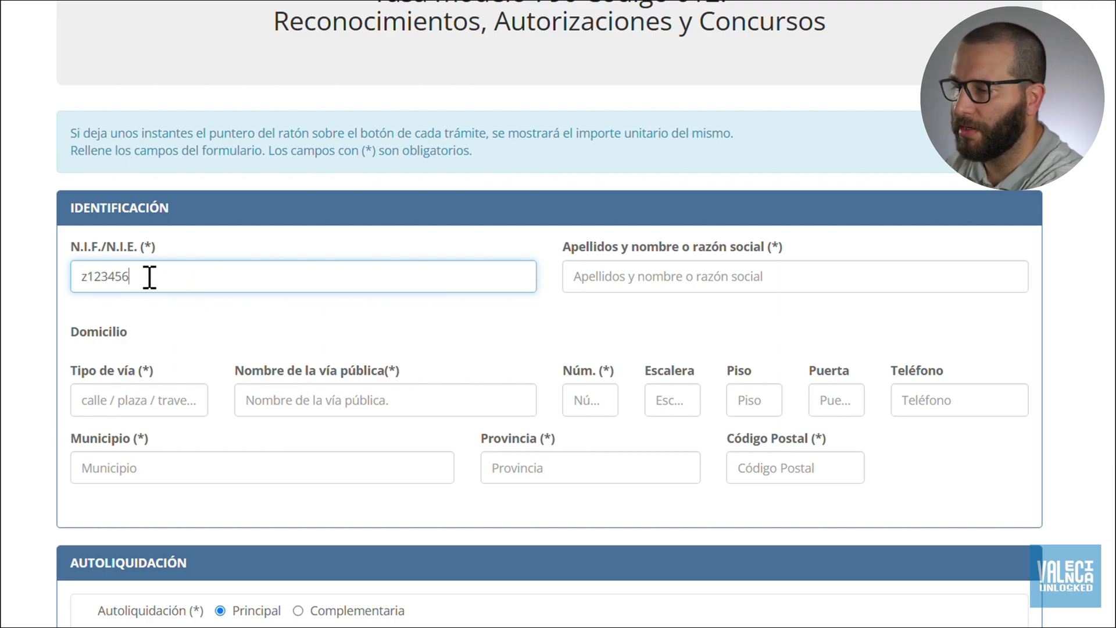
pyautogui.click(625, 269)
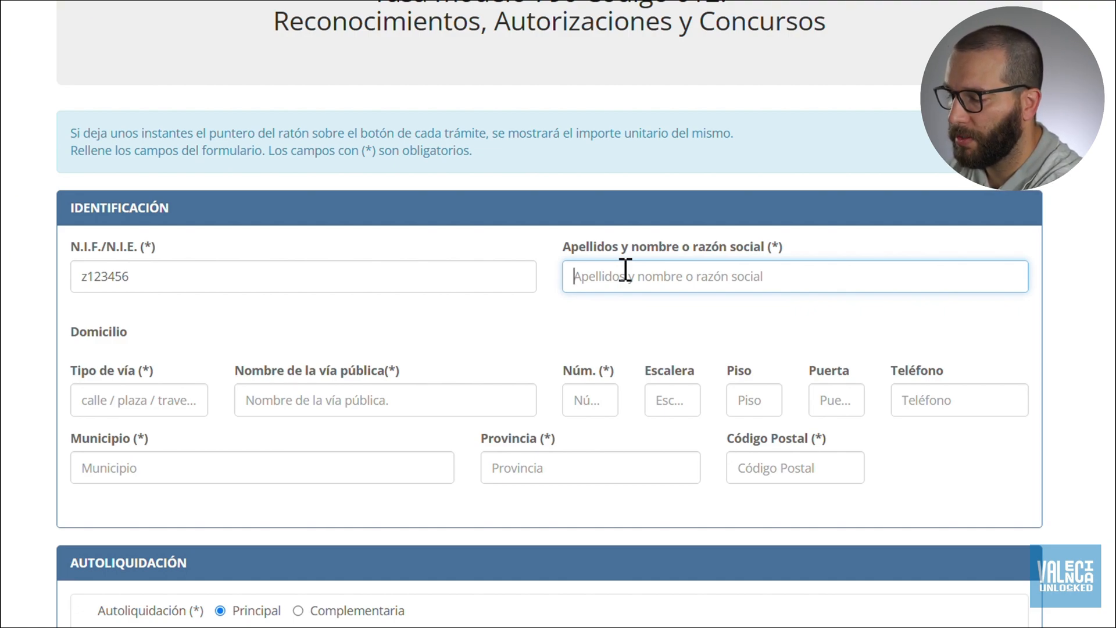
pyautogui.write('smith john')
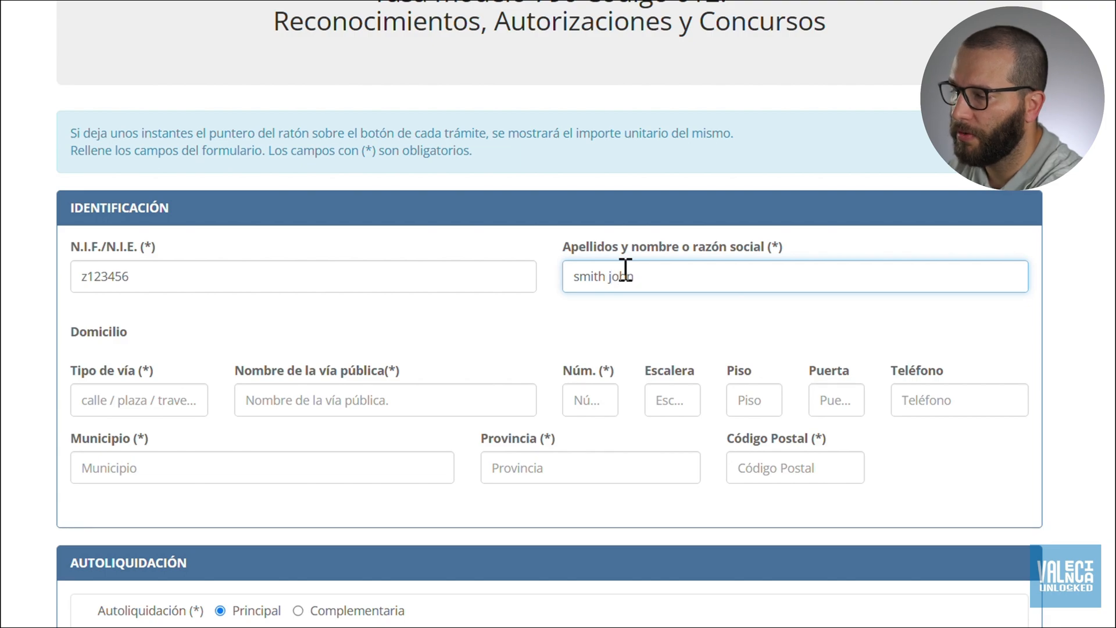
# Set the street type (Tipo de vía) to calle.
pyautogui.scroll(-1, 626, 269)
pyautogui.scroll(-1, 625, 269)
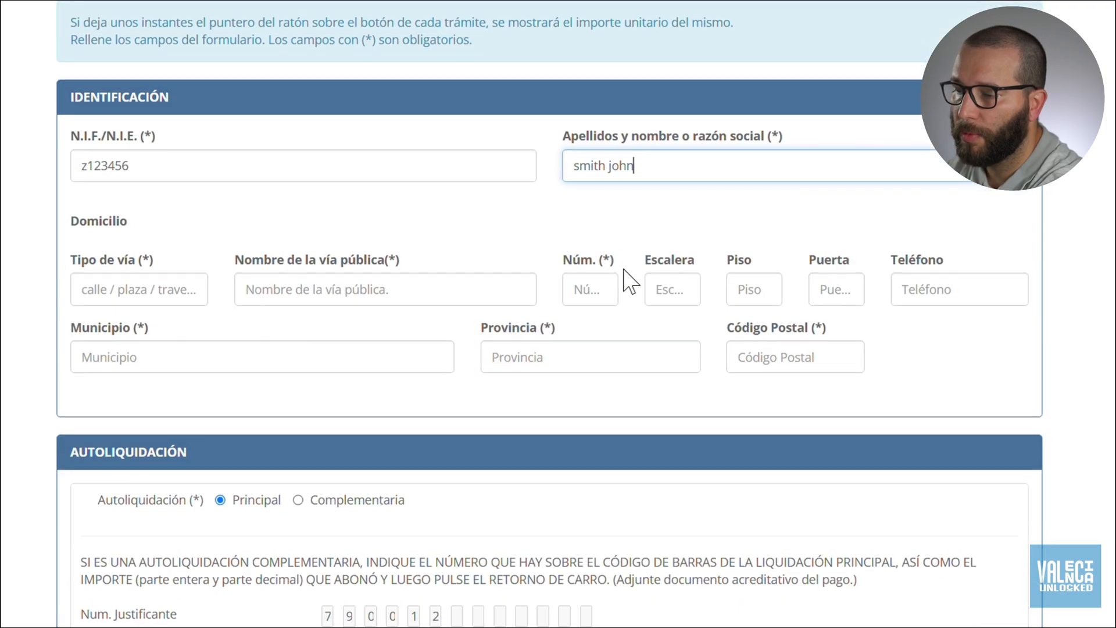
pyautogui.click(141, 291)
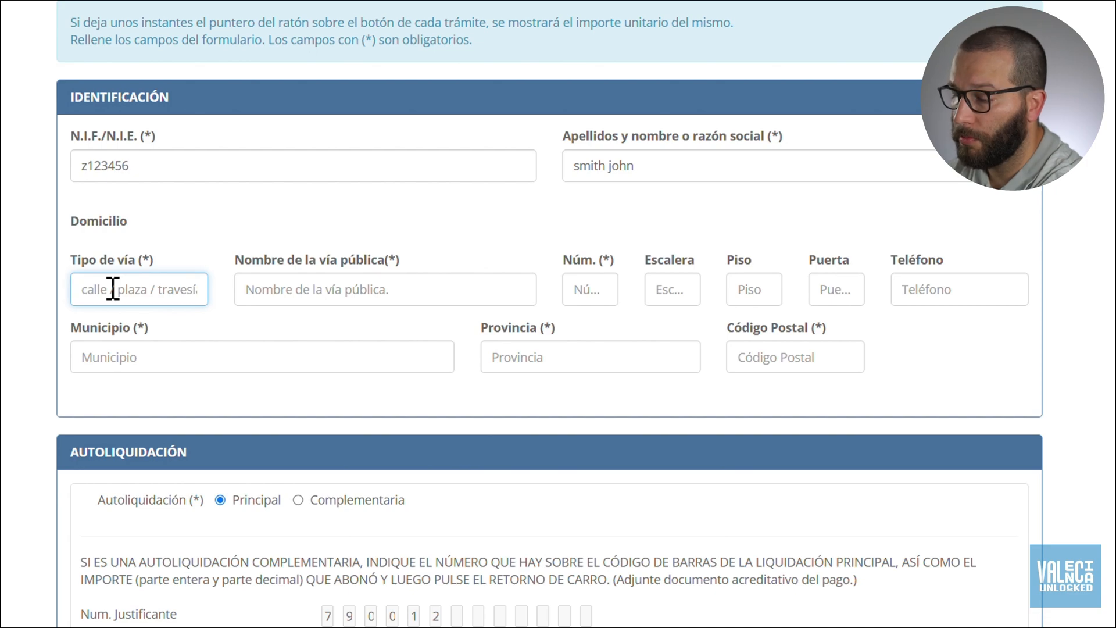
pyautogui.write('ca')
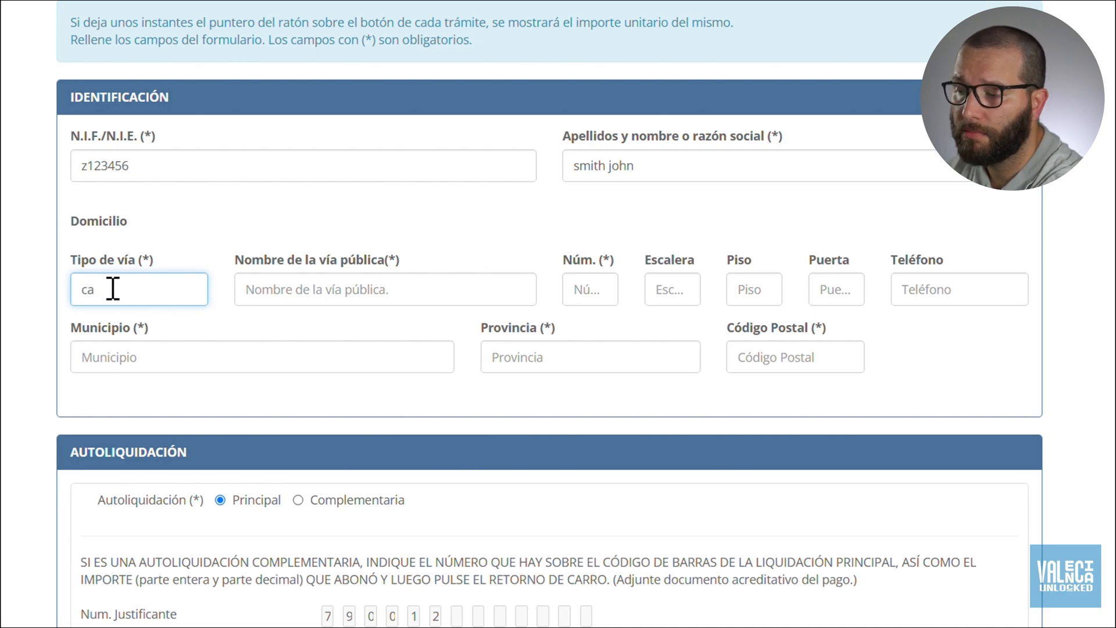
pyautogui.write('lle')
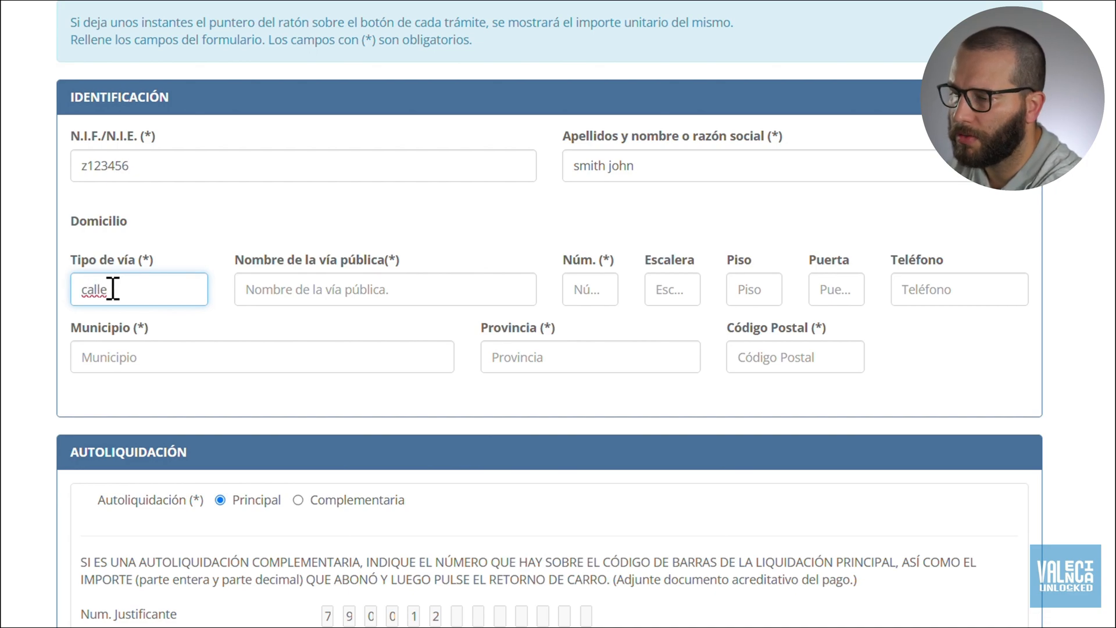
# Enter the street name and the street number.
pyautogui.click(270, 291)
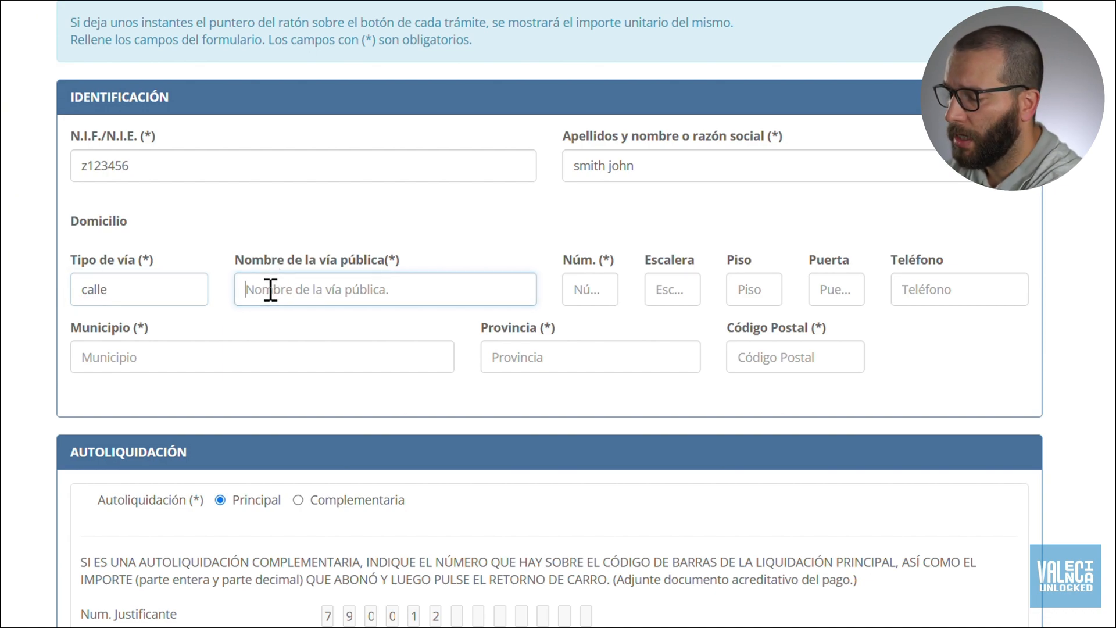
pyautogui.write('main street')
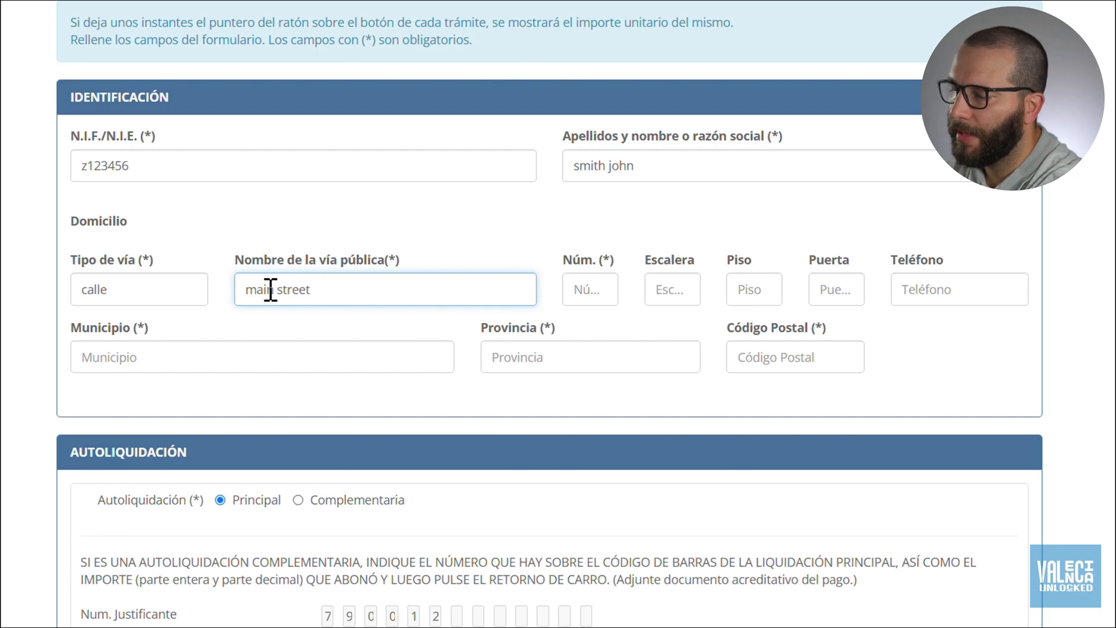
pyautogui.click(581, 295)
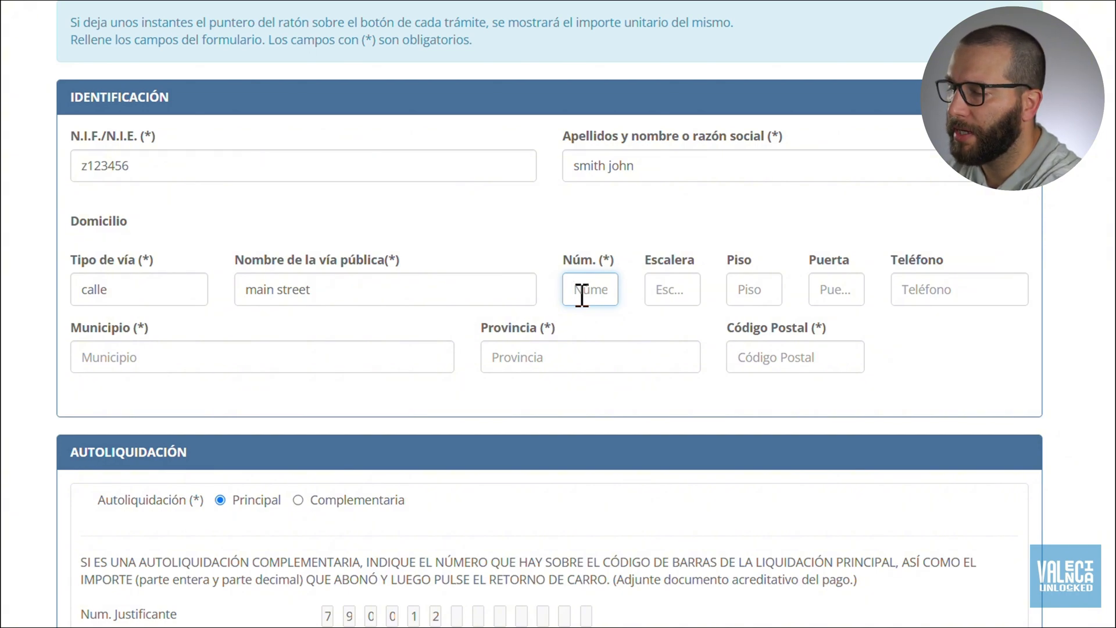
pyautogui.write('01')
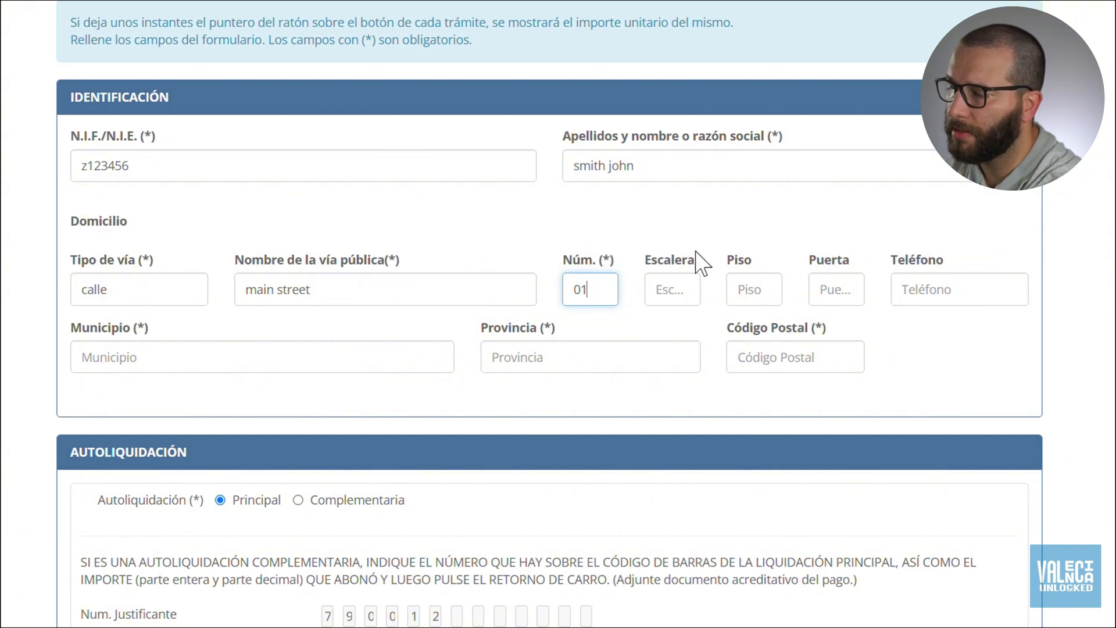
# Fill in the floor and door numbers and the applicant's phone number.
pyautogui.click(747, 291)
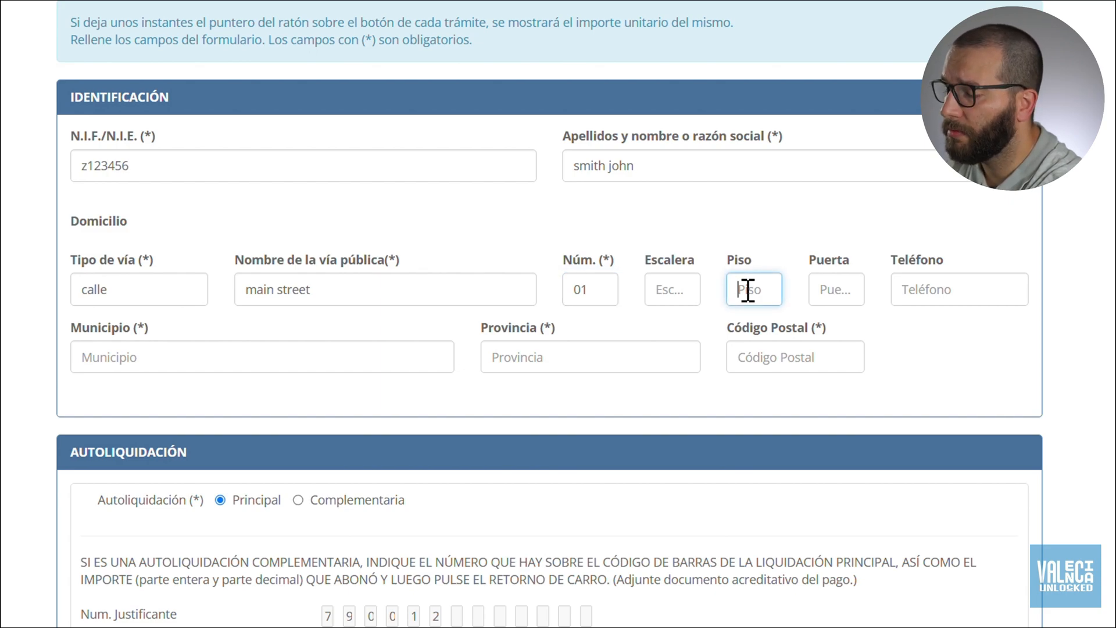
pyautogui.write('01')
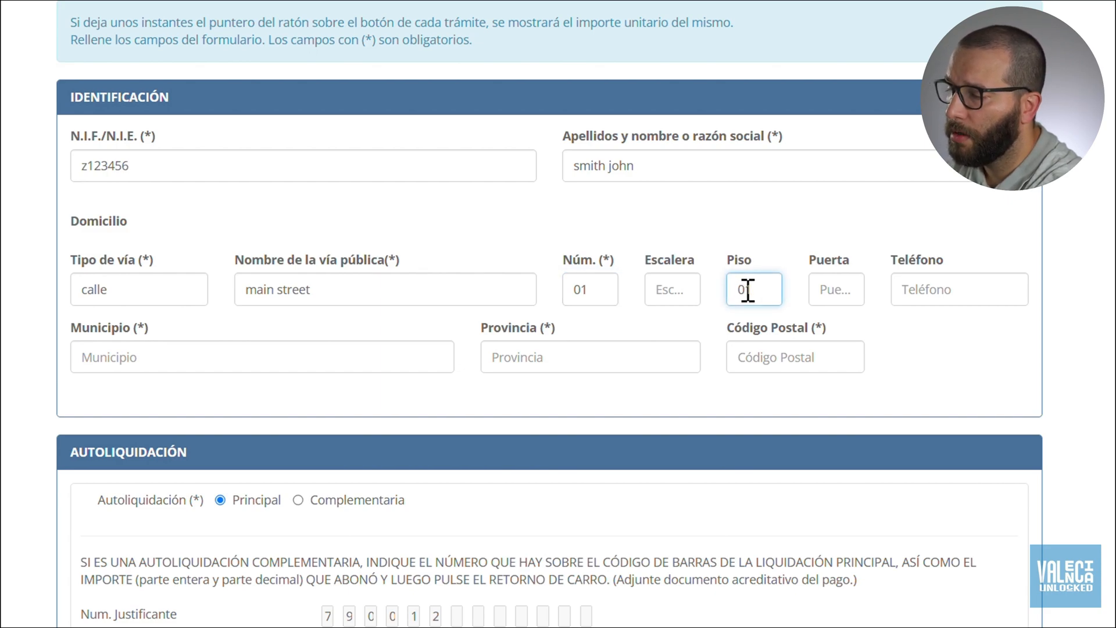
pyautogui.click(838, 294)
pyautogui.write('01')
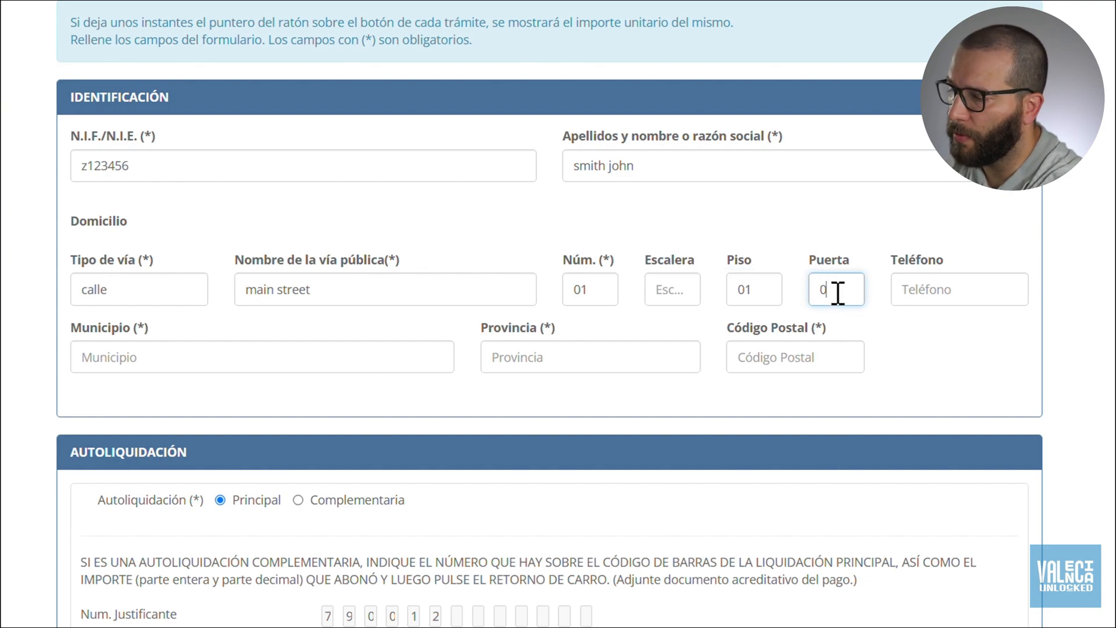
pyautogui.click(914, 293)
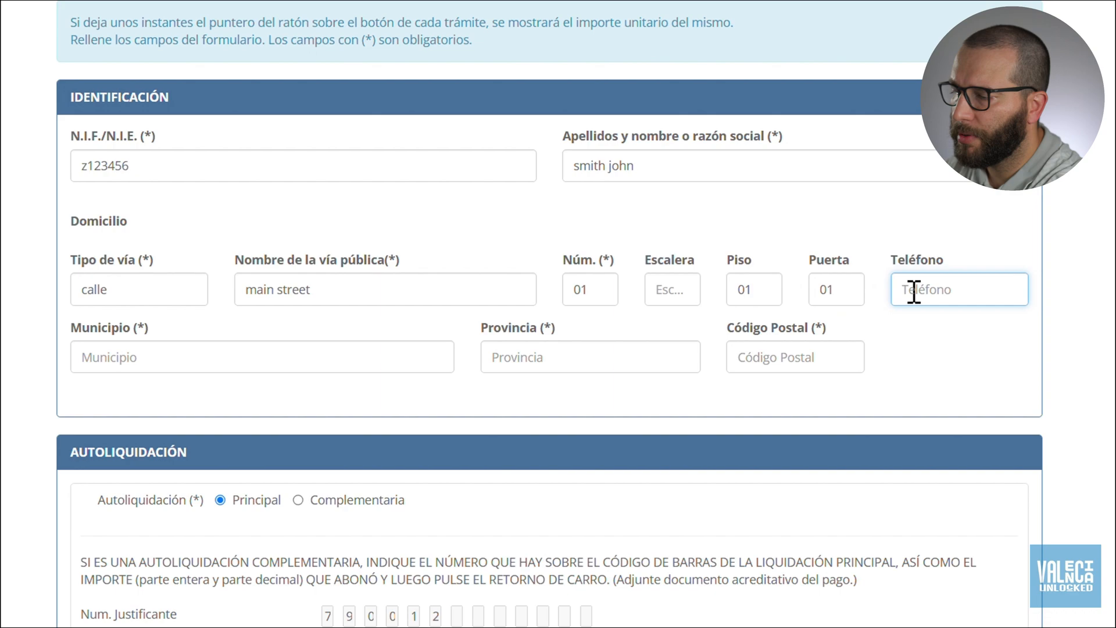
pyautogui.write('123')
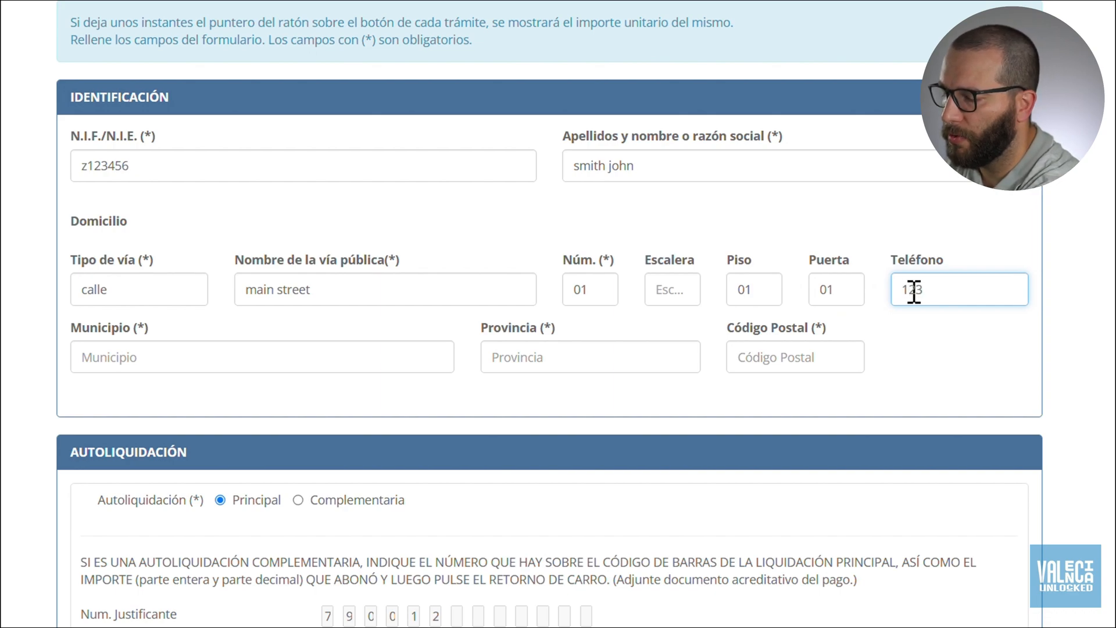
pyautogui.write('456')
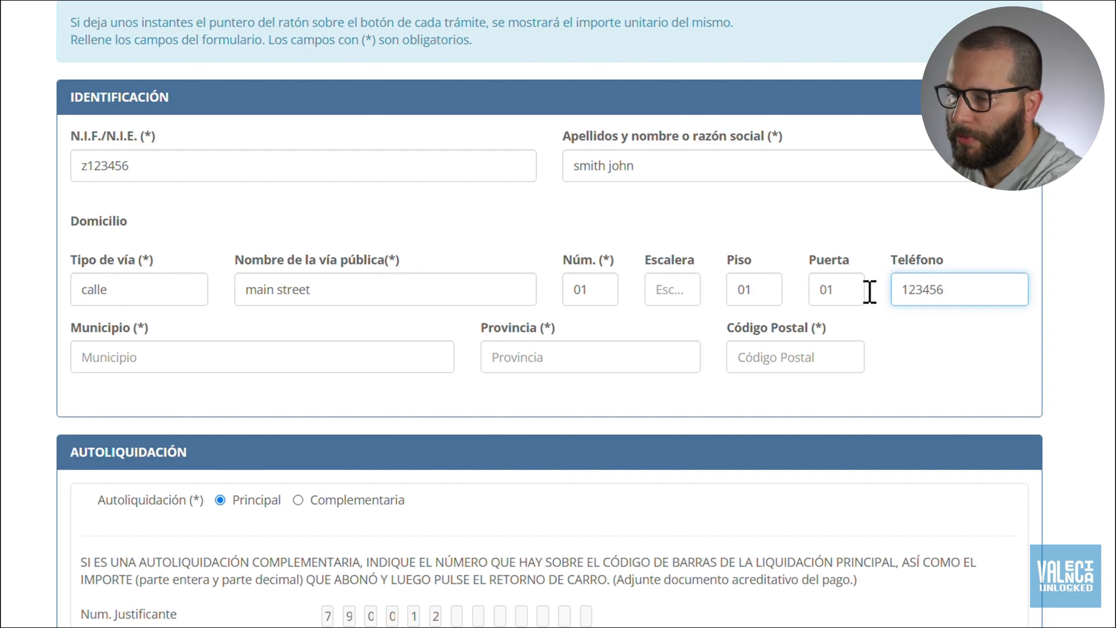
# Enter Valencia as municipality and province, plus a five-digit postal code.
pyautogui.click(175, 352)
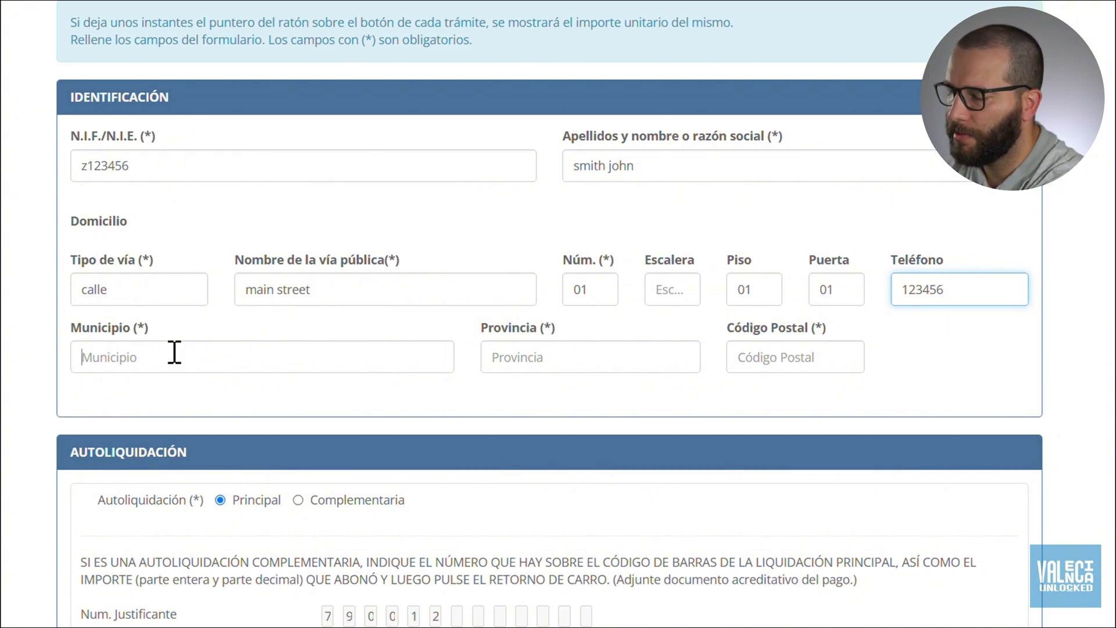
pyautogui.write('valencia')
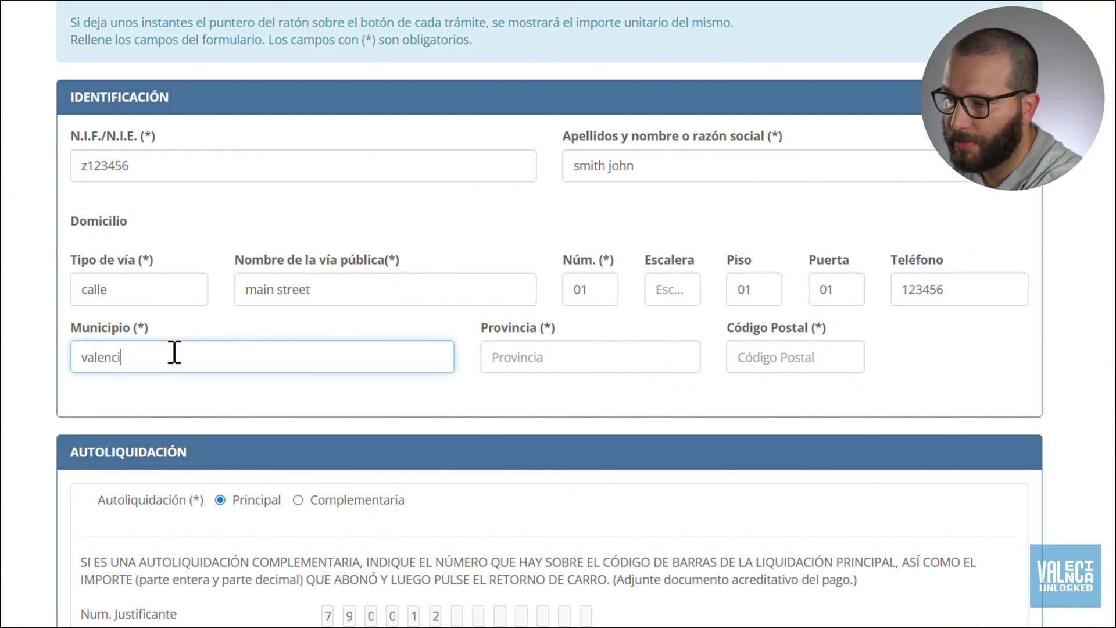
pyautogui.click(494, 363)
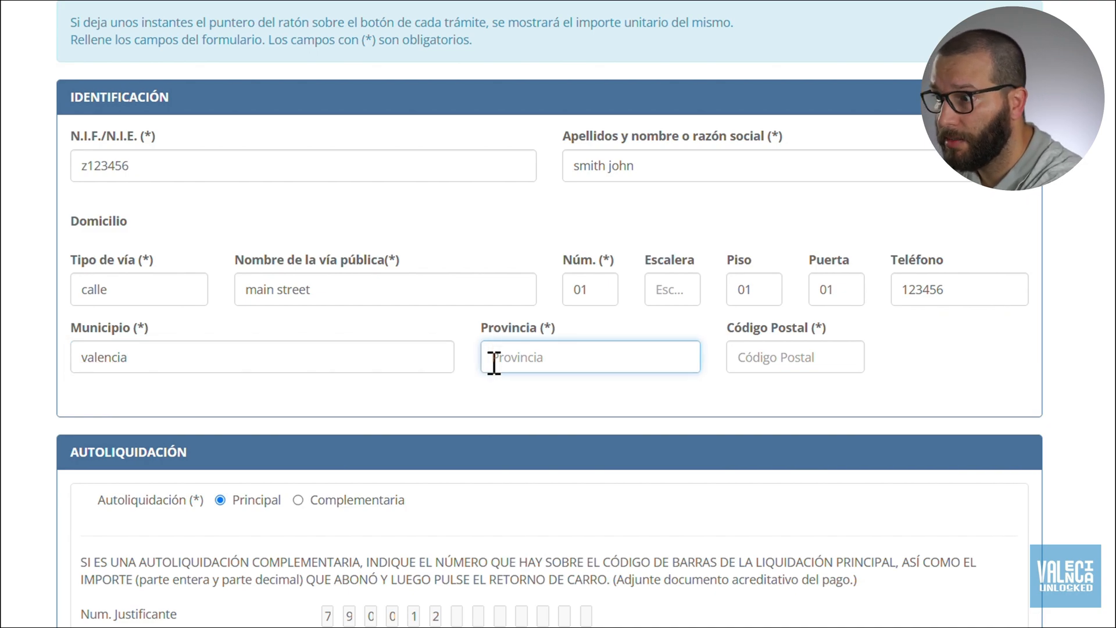
pyautogui.write('v')
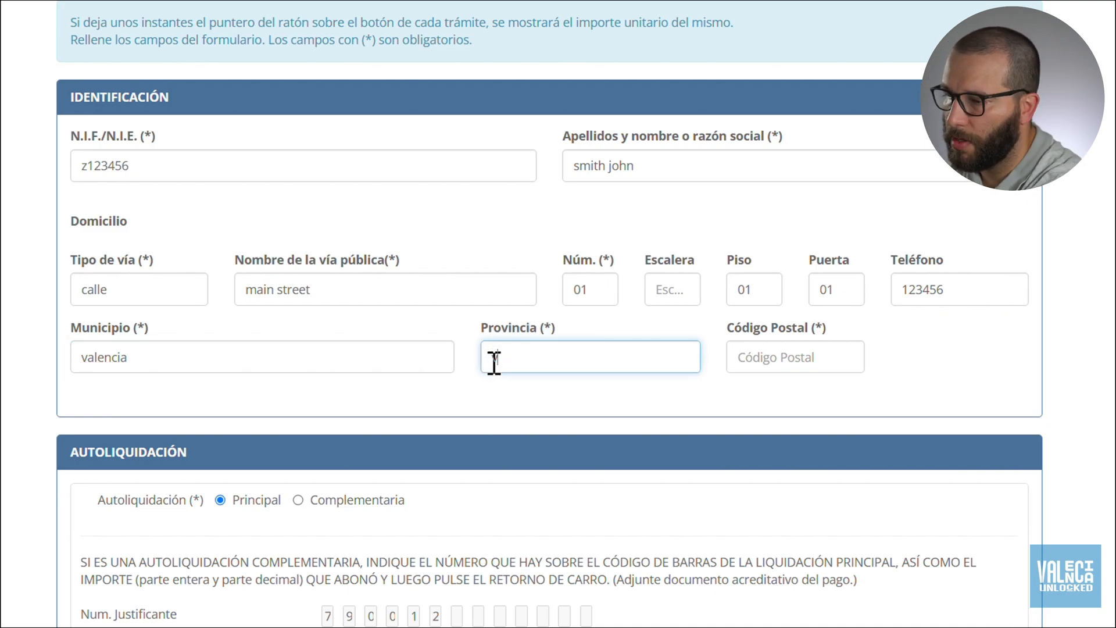
pyautogui.write('alencia')
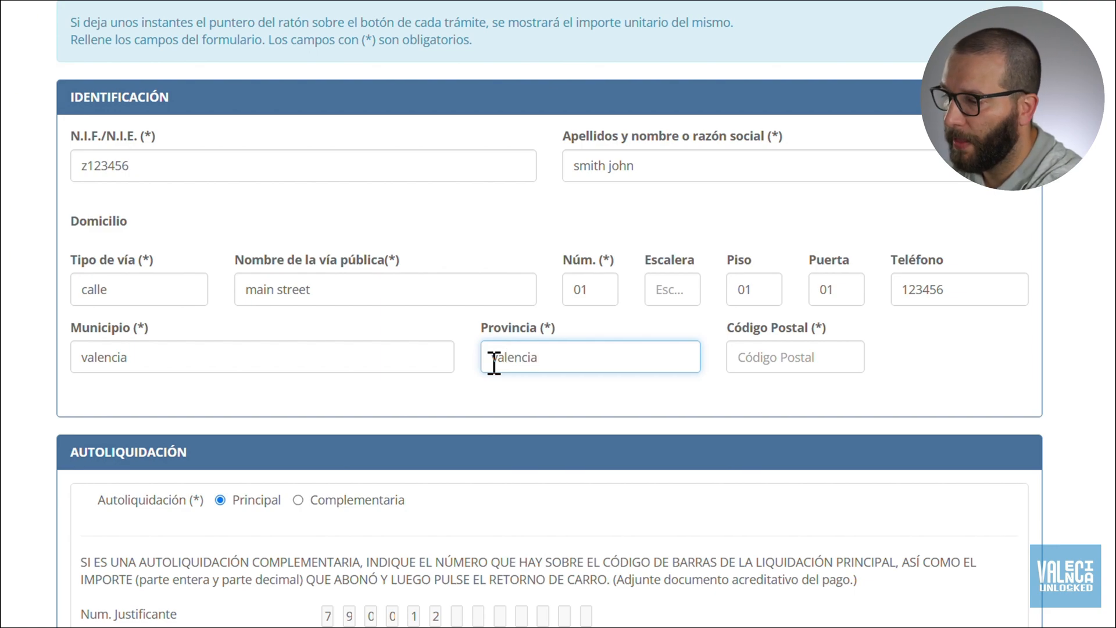
pyautogui.click(796, 358)
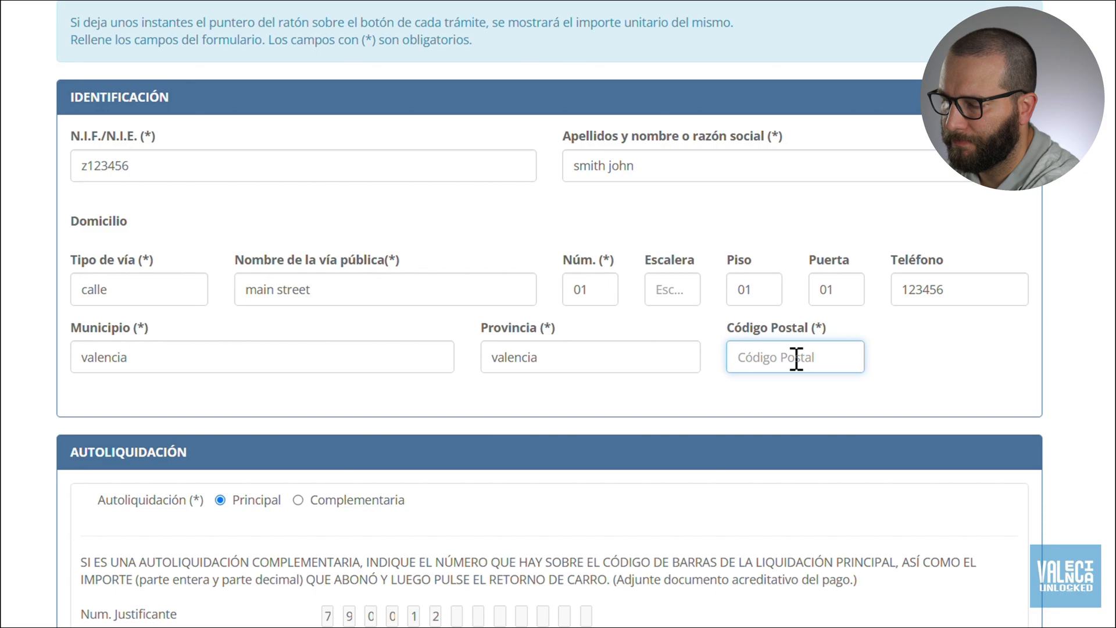
pyautogui.write('123456')
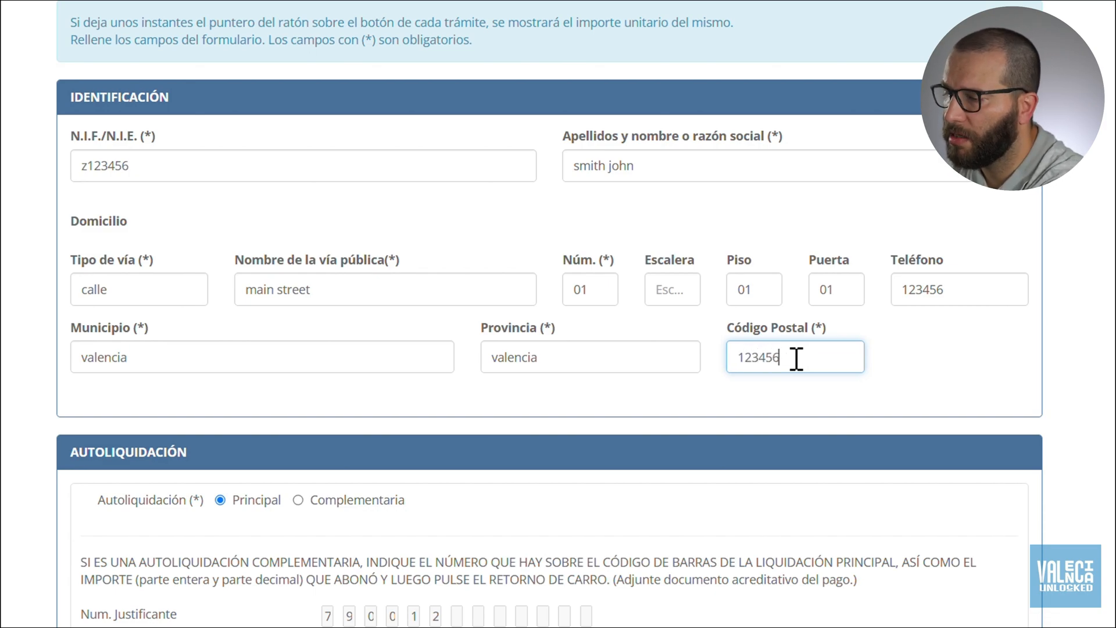
pyautogui.press('BackSpace')
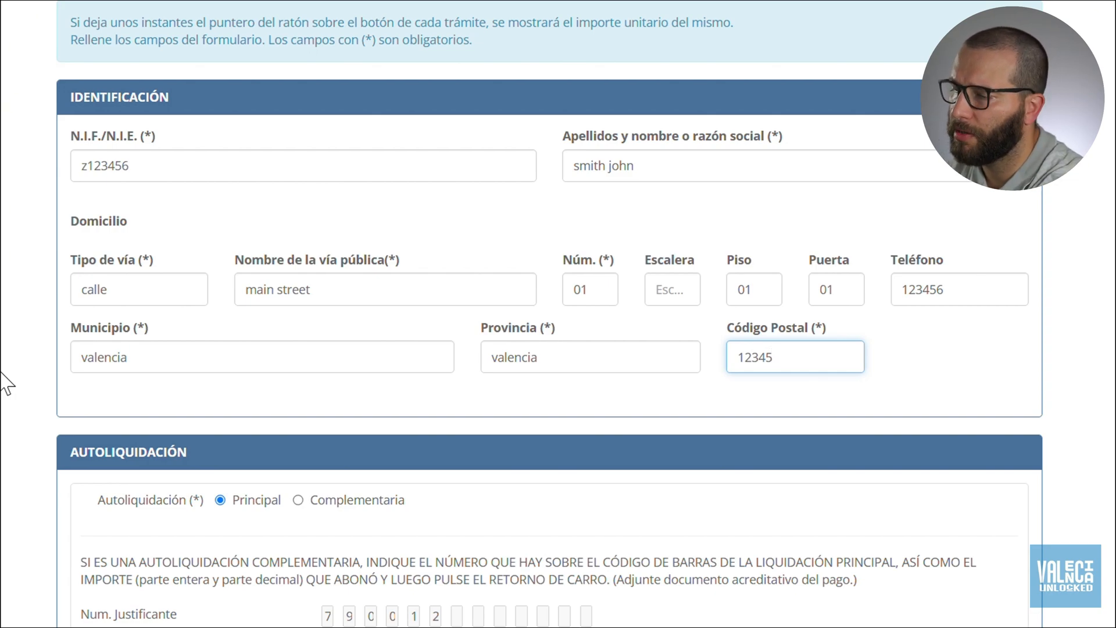
pyautogui.scroll(-3, 6, 384)
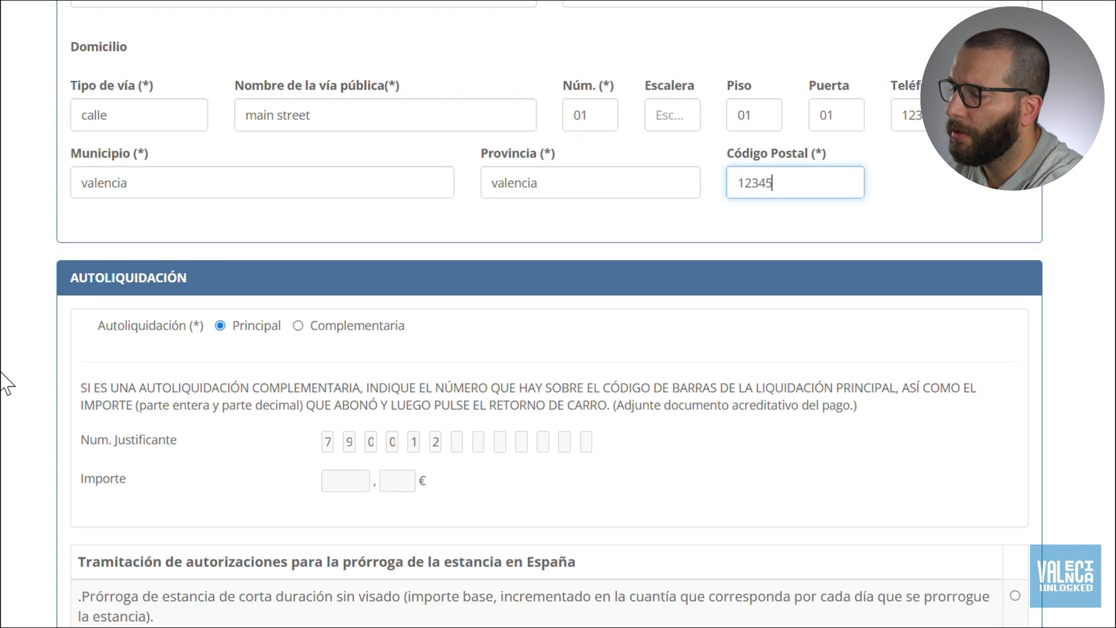
pyautogui.scroll(-3, 6, 384)
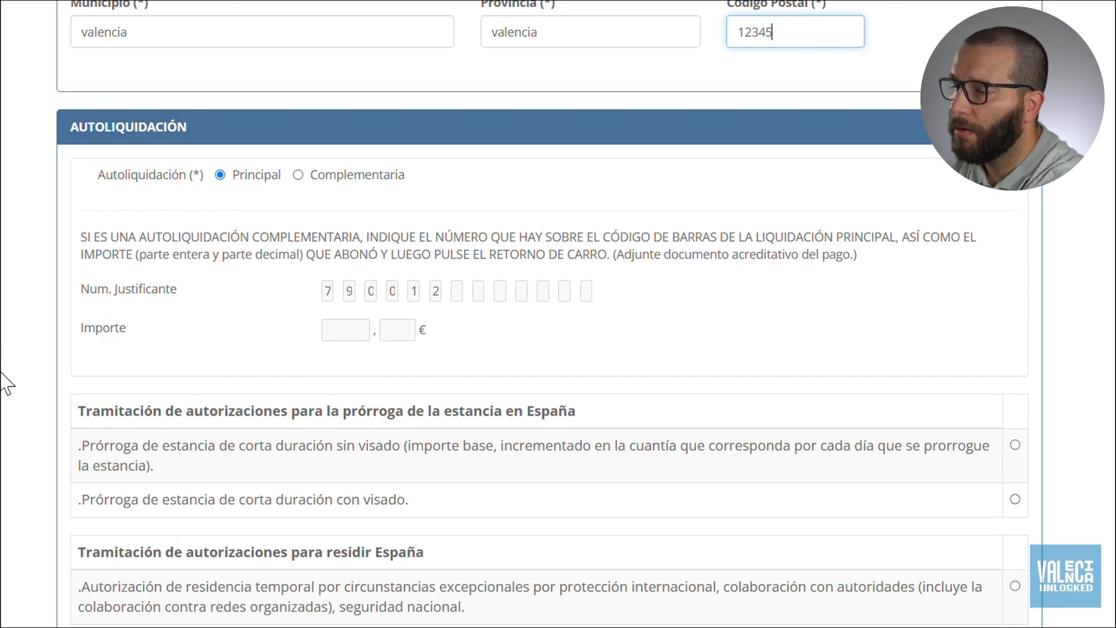
pyautogui.scroll(-1, 7, 384)
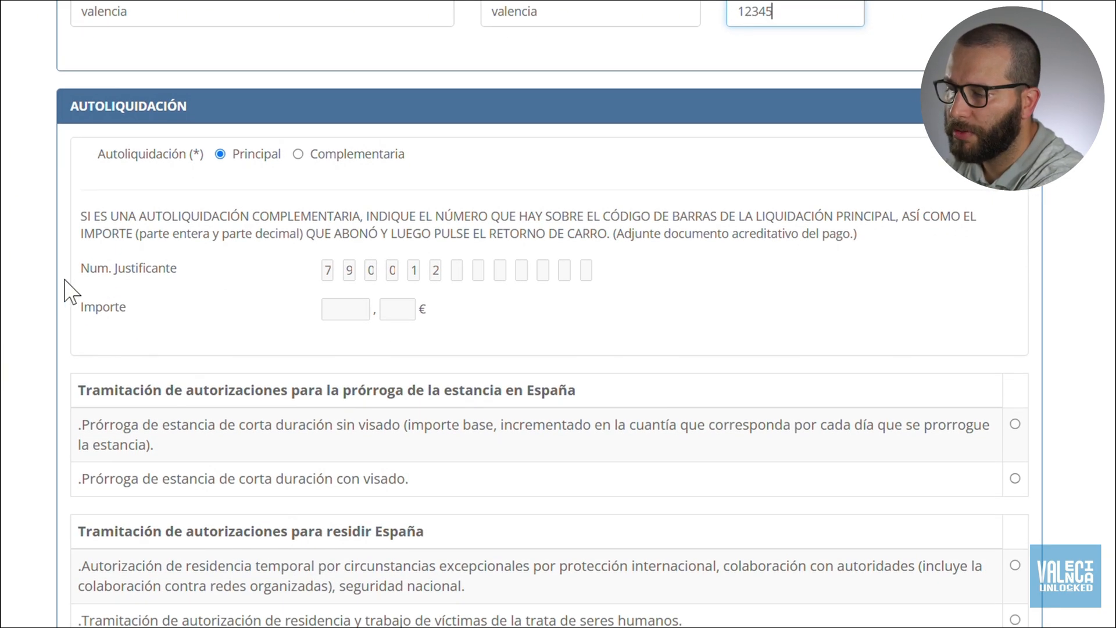
pyautogui.scroll(-1, 70, 291)
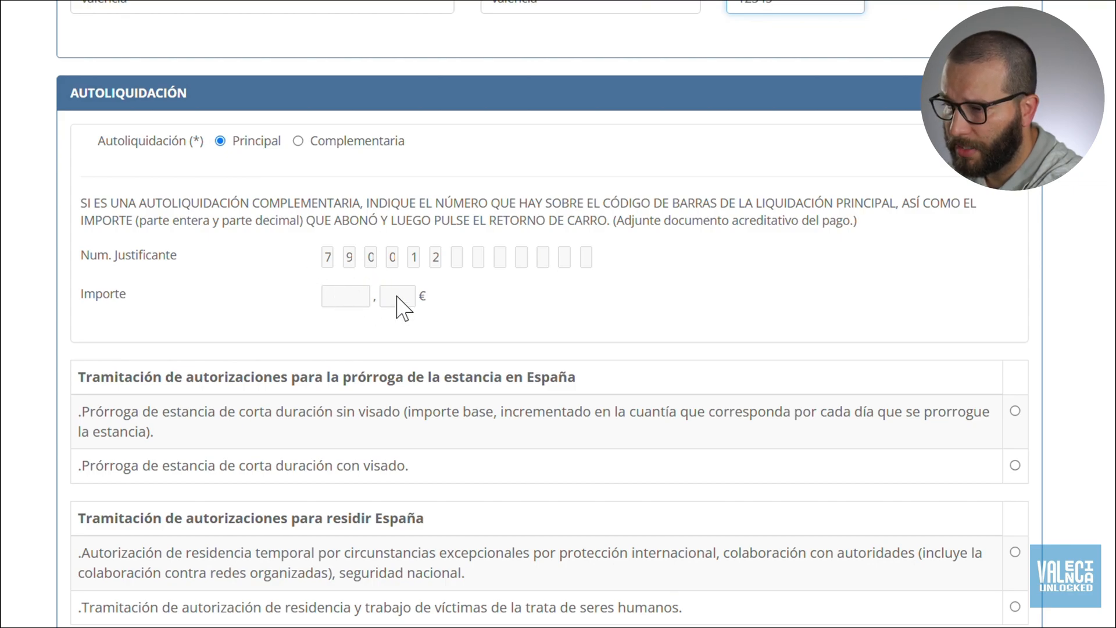
pyautogui.scroll(-1, 223, 221)
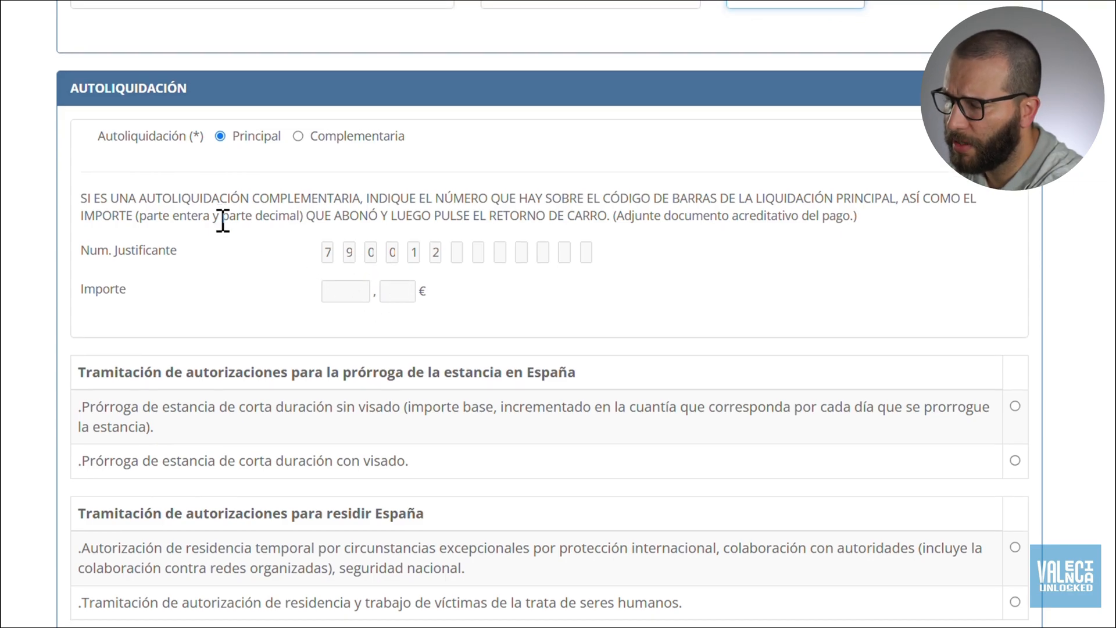
pyautogui.scroll(-2, 223, 221)
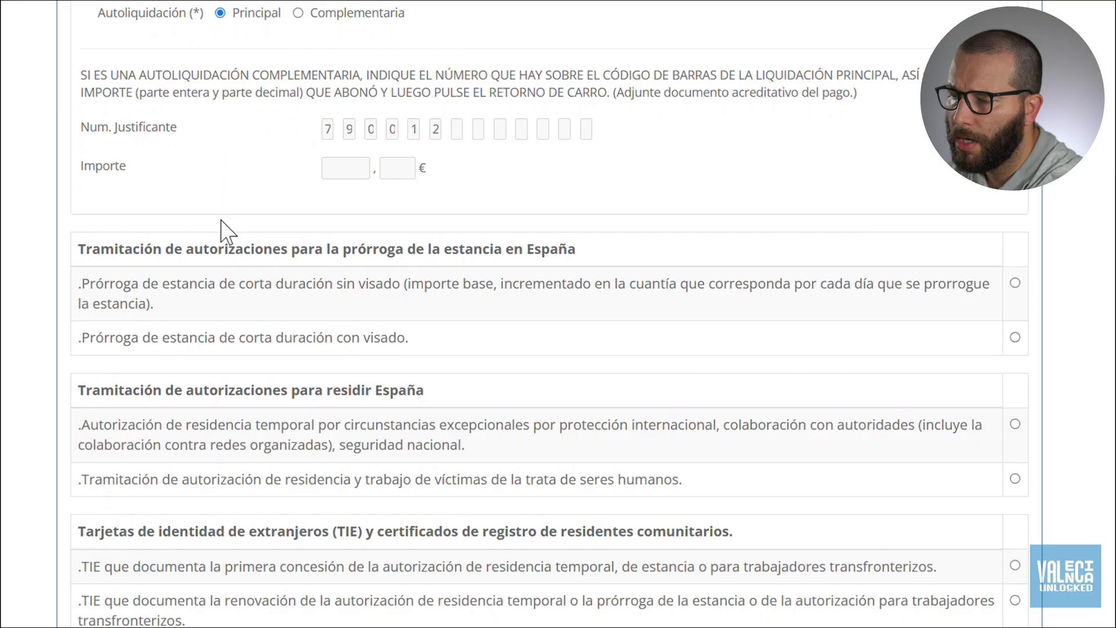
pyautogui.scroll(-1, 5, 209)
pyautogui.scroll(2, 2, 207)
pyautogui.scroll(-1, 3, 204)
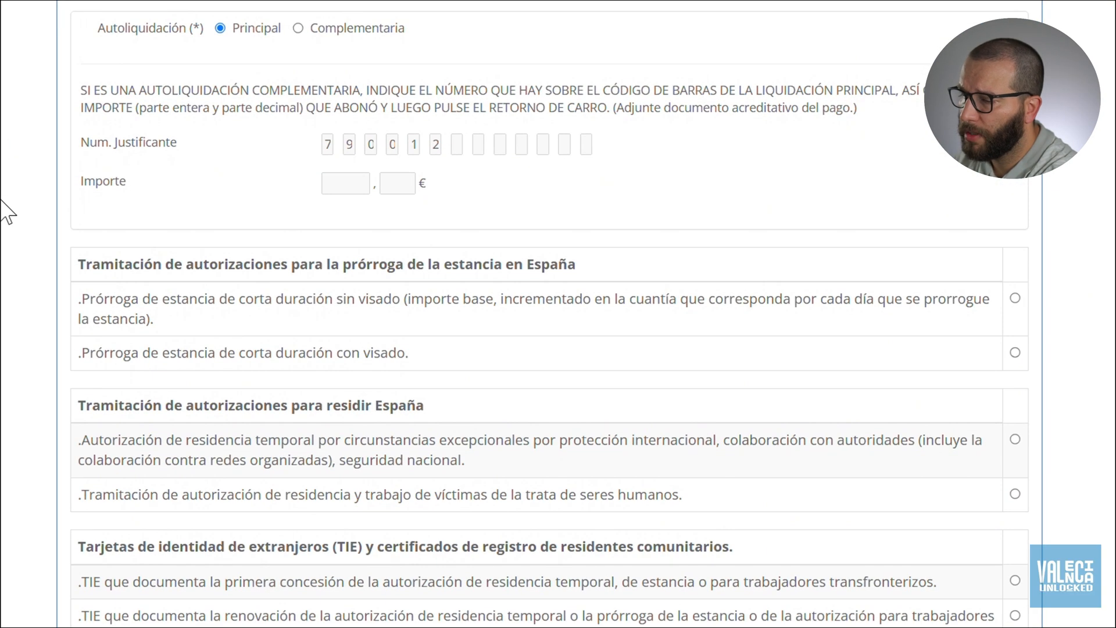
pyautogui.scroll(-2, 2, 203)
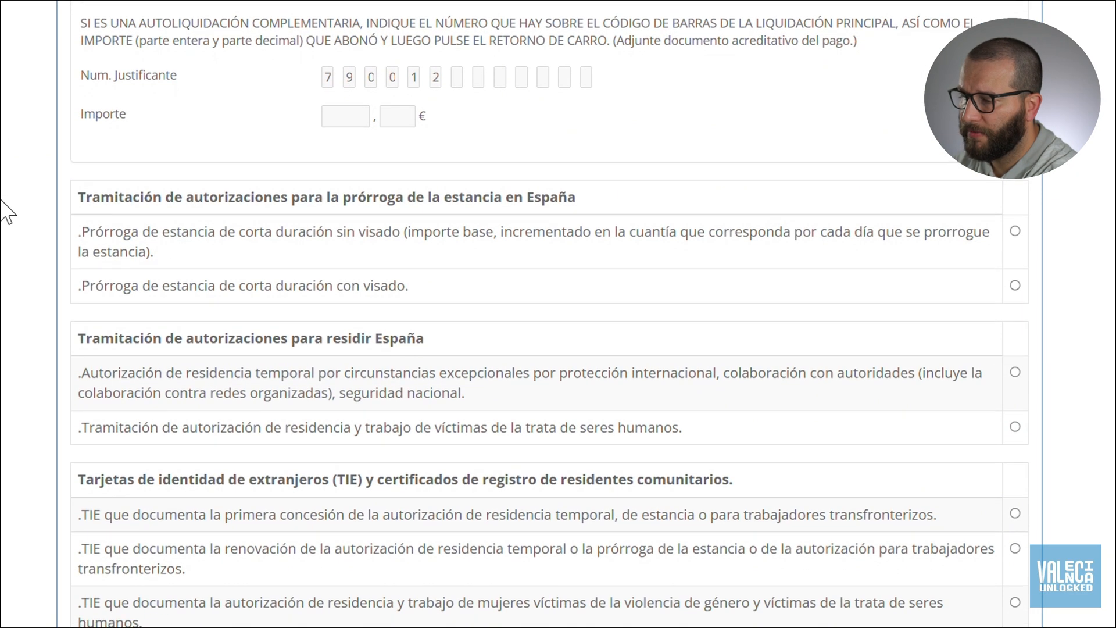
pyautogui.scroll(-2, 3, 204)
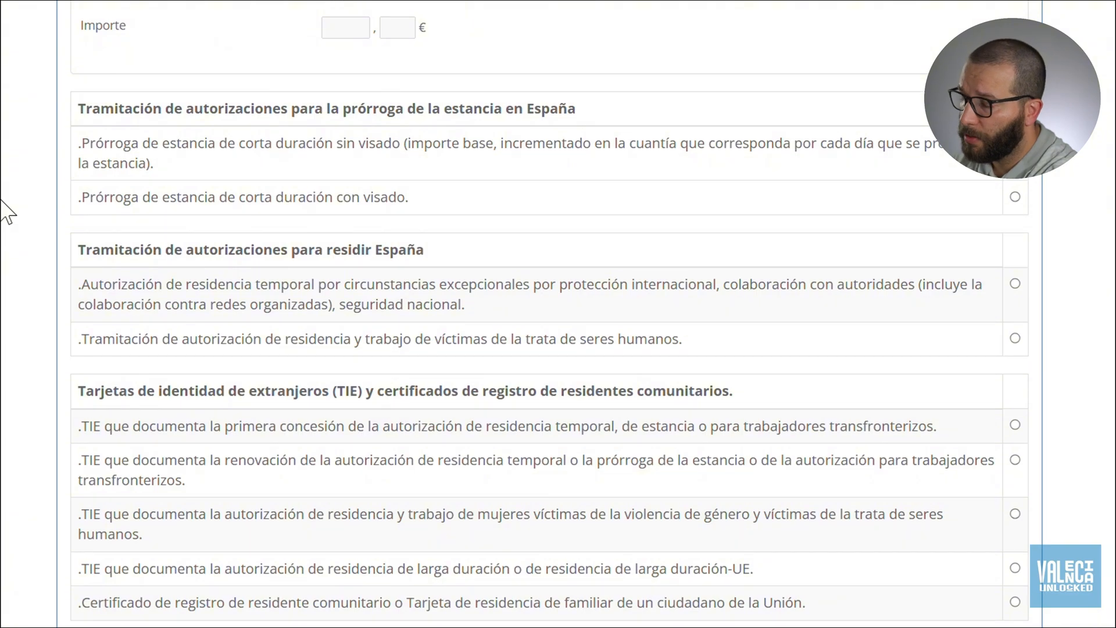
pyautogui.scroll(-1, 2, 206)
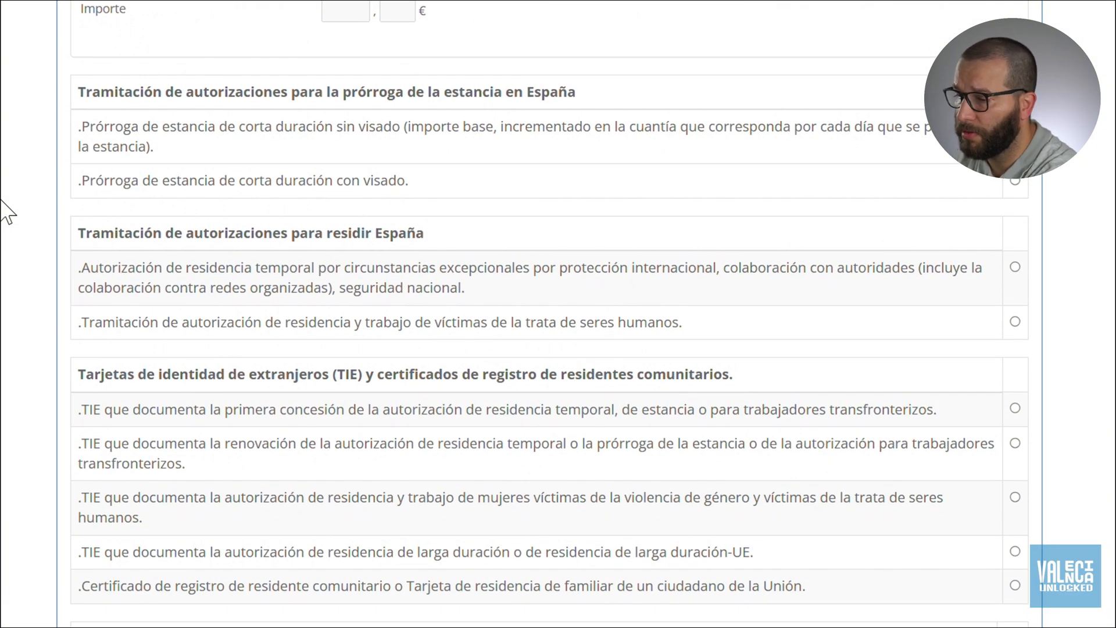
pyautogui.click(76, 161)
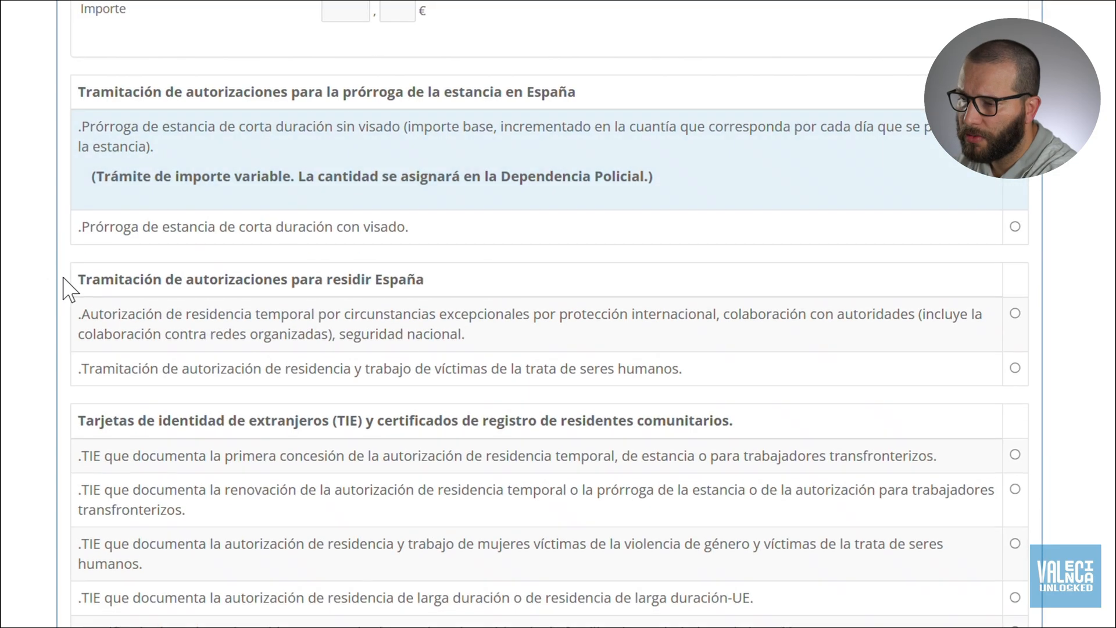
pyautogui.scroll(-3, 43, 308)
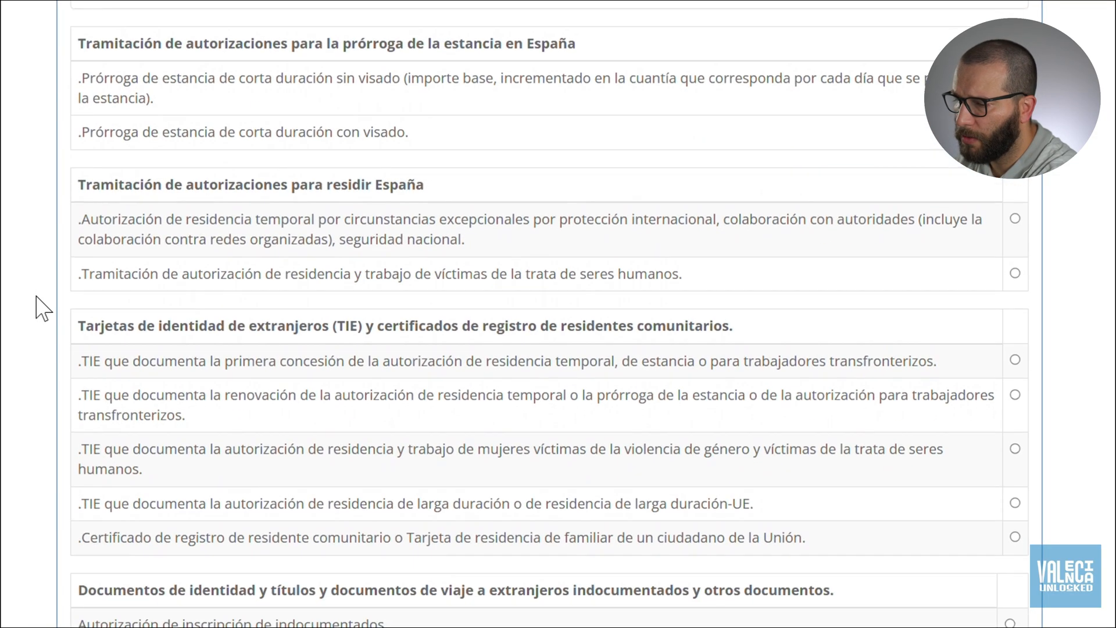
pyautogui.scroll(-2, 43, 308)
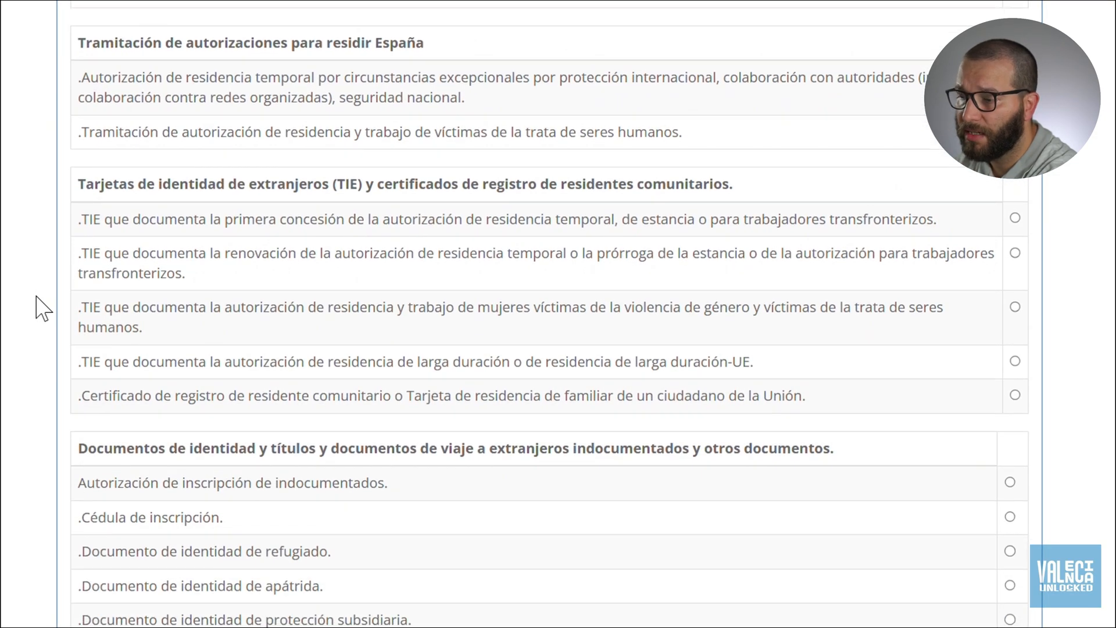
pyautogui.scroll(-5, 44, 308)
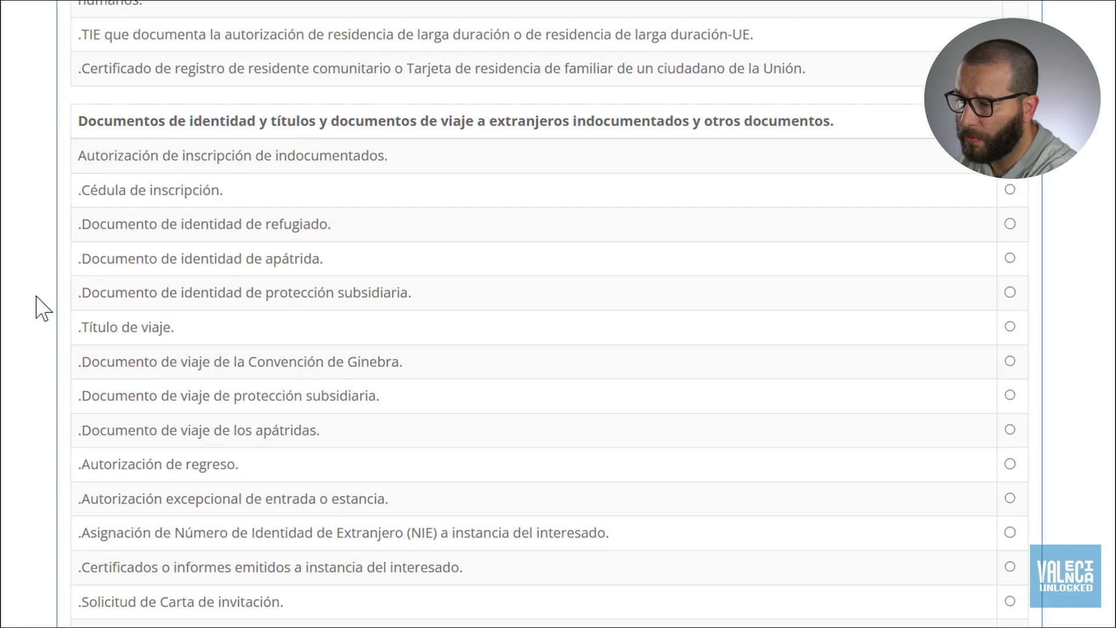
pyautogui.scroll(-1, 44, 308)
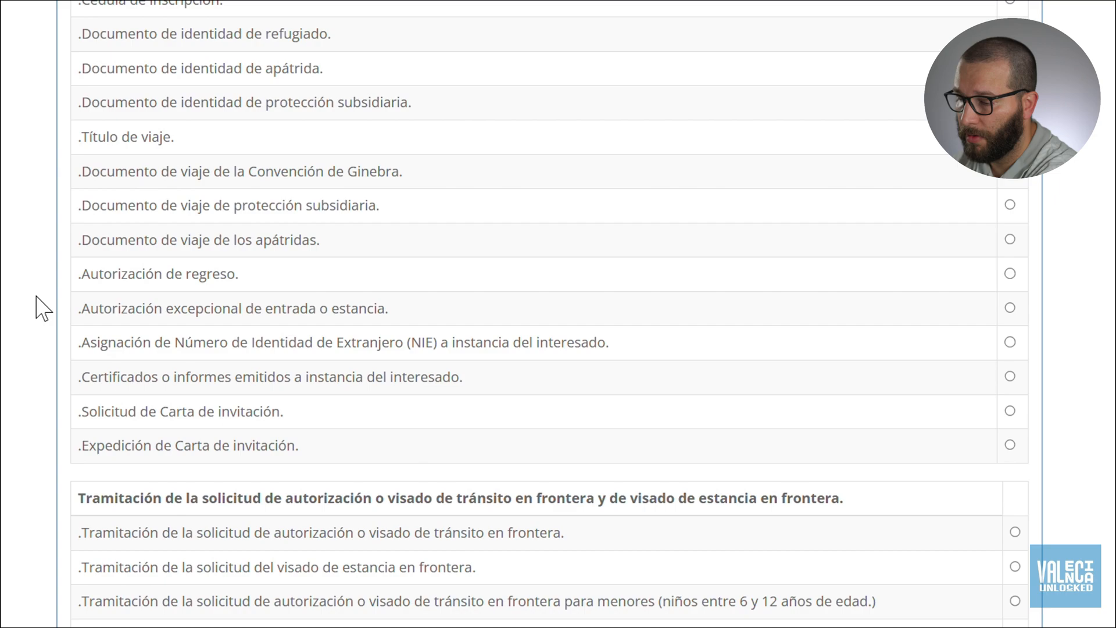
# Find the NIE row and select the 9.84 € Asignación de NIE fee, closing the Find bar.
pyautogui.hotkey('ctrl', 'f')
pyautogui.write('n')
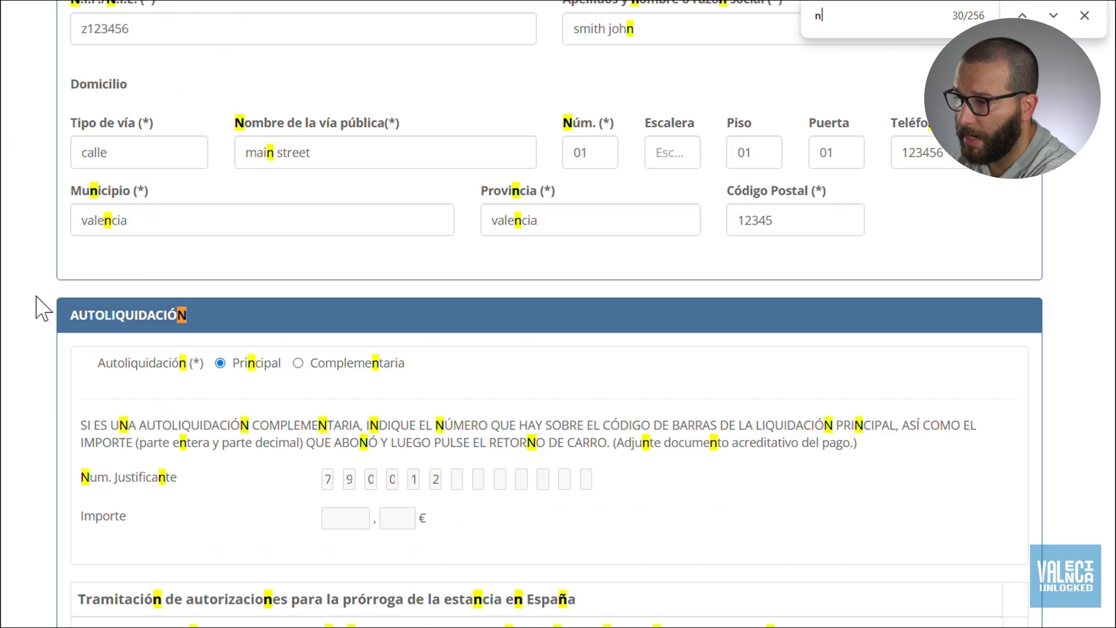
pyautogui.write('ie')
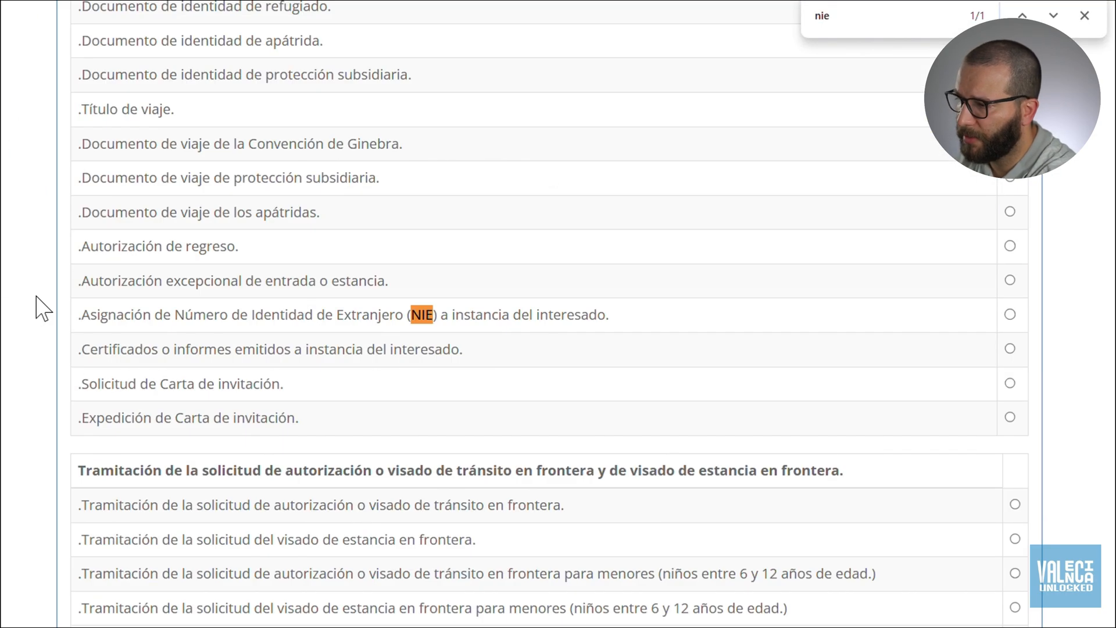
pyautogui.moveTo(336, 329); pyautogui.dragTo(204, 320)
pyautogui.click(205, 319)
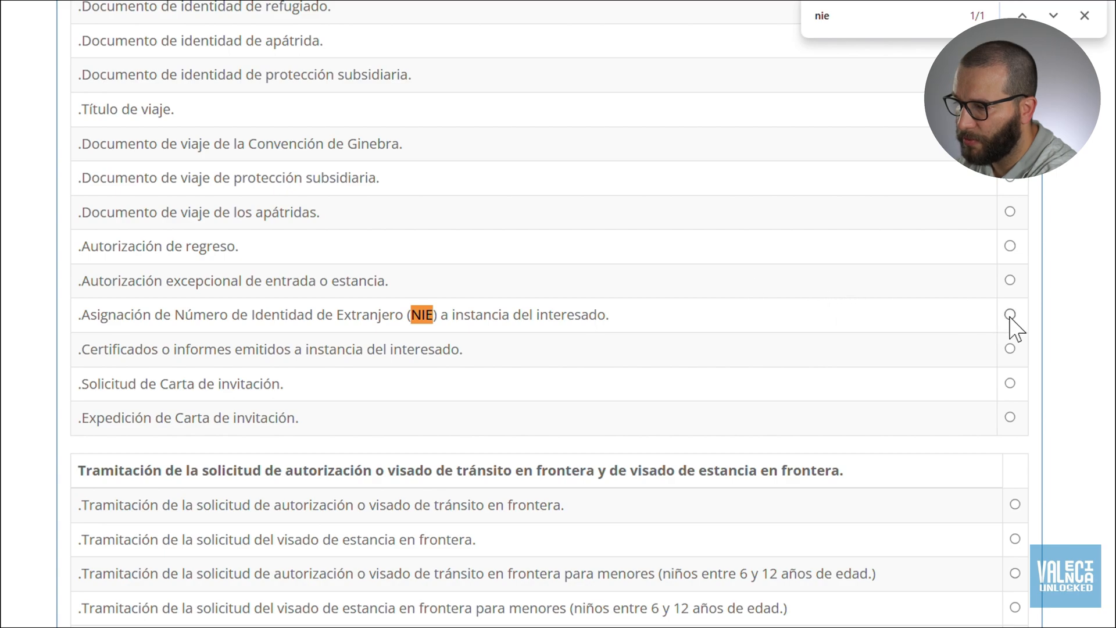
pyautogui.moveTo(1010, 318)
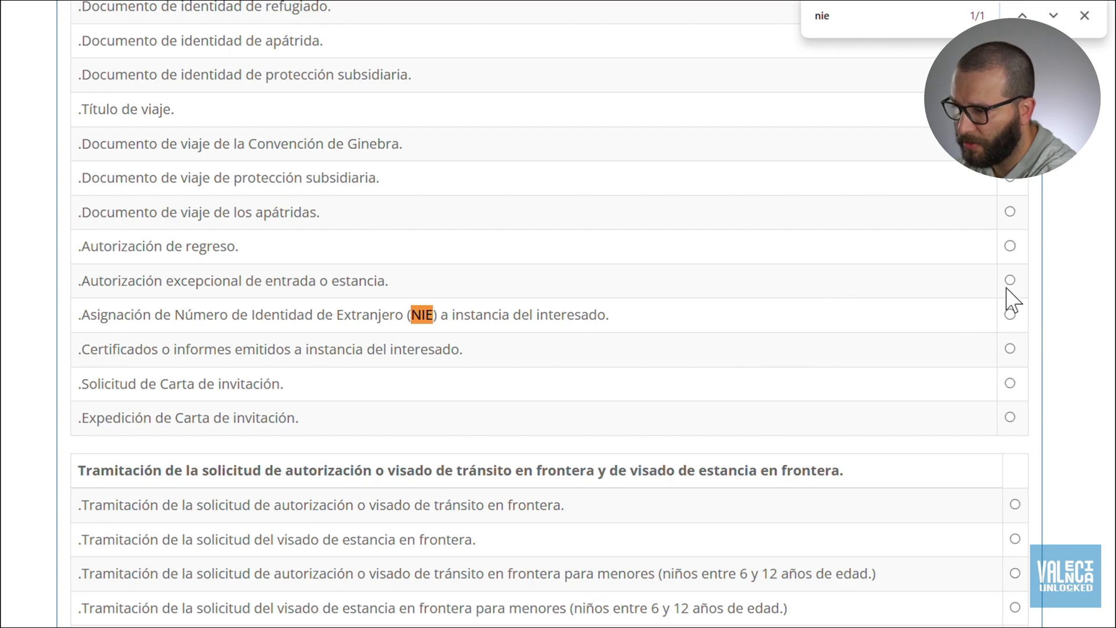
pyautogui.moveTo(1011, 281)
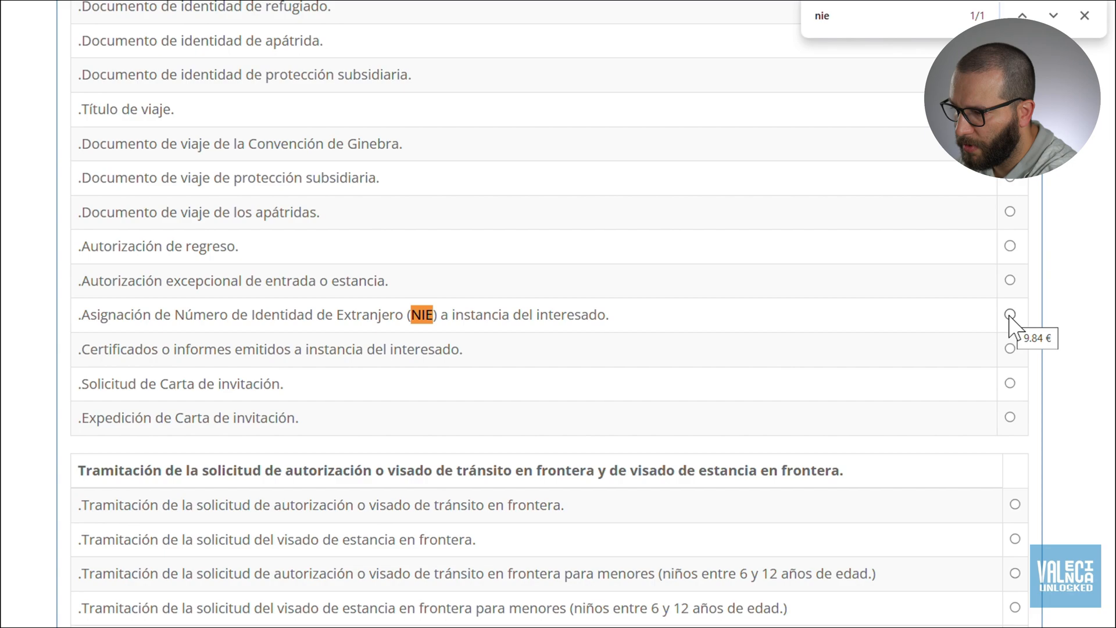
pyautogui.click(1010, 315)
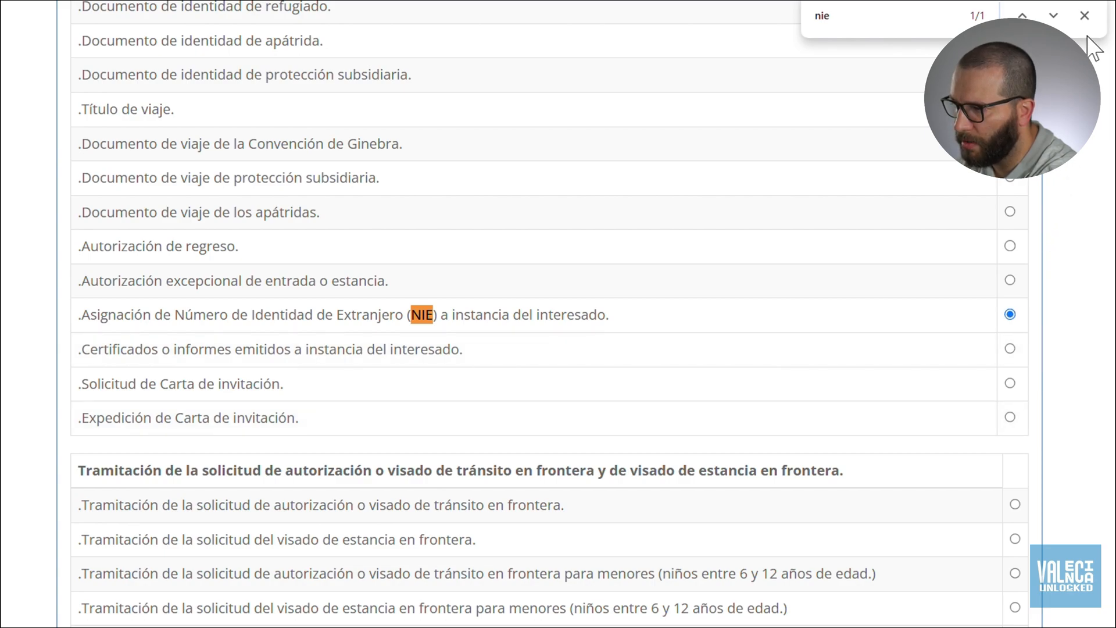
pyautogui.click(1085, 17)
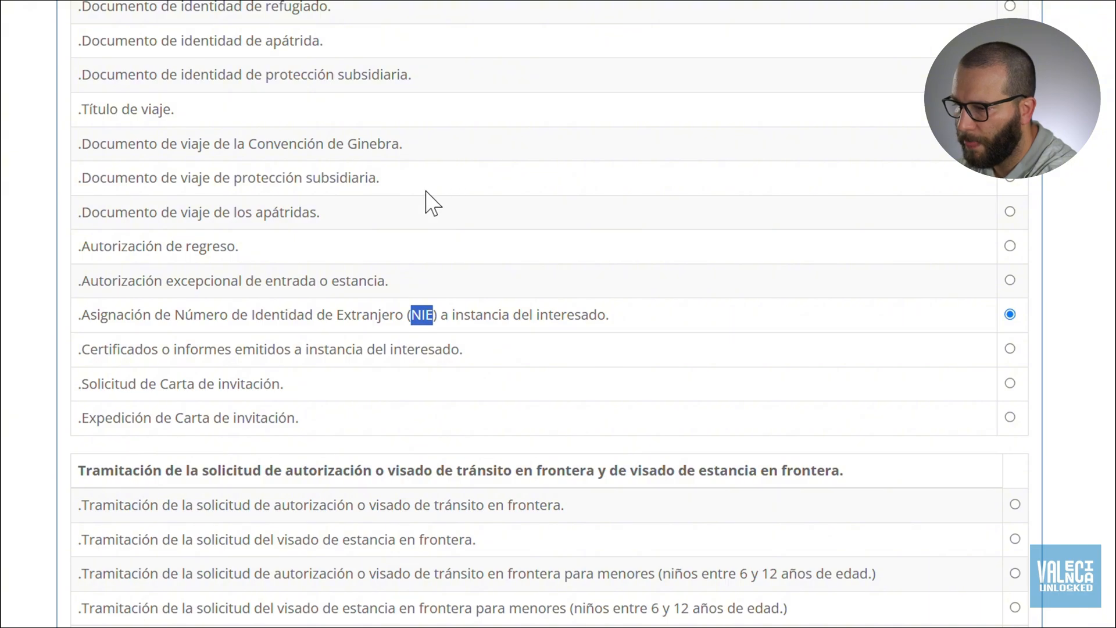
# Enter Valencia in the declarant's Localidad field.
pyautogui.scroll(-9, 1064, 430)
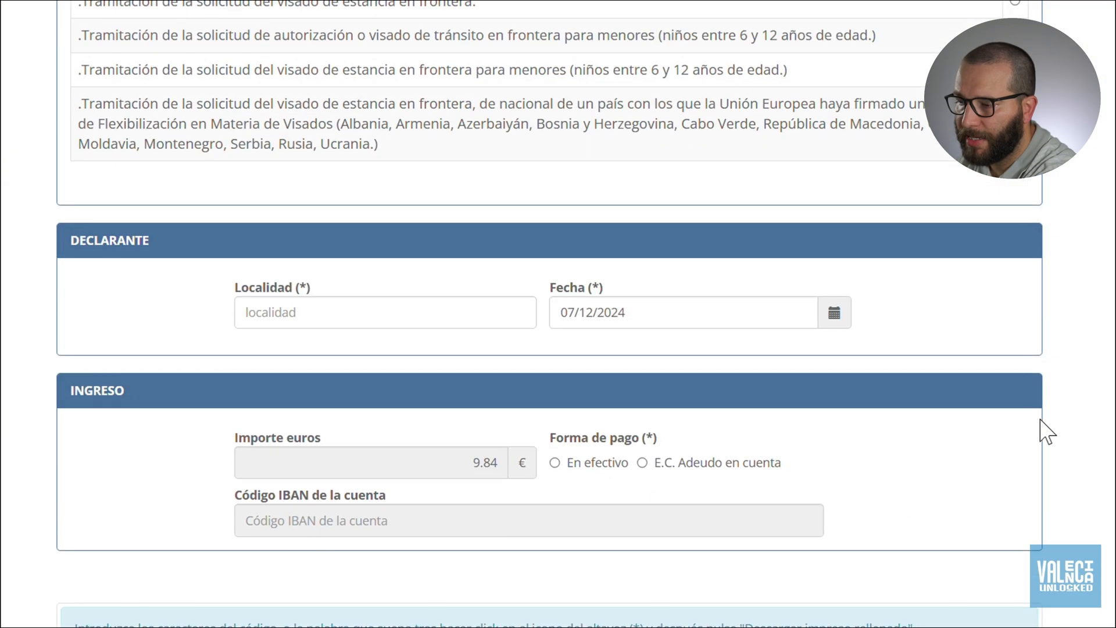
pyautogui.click(321, 312)
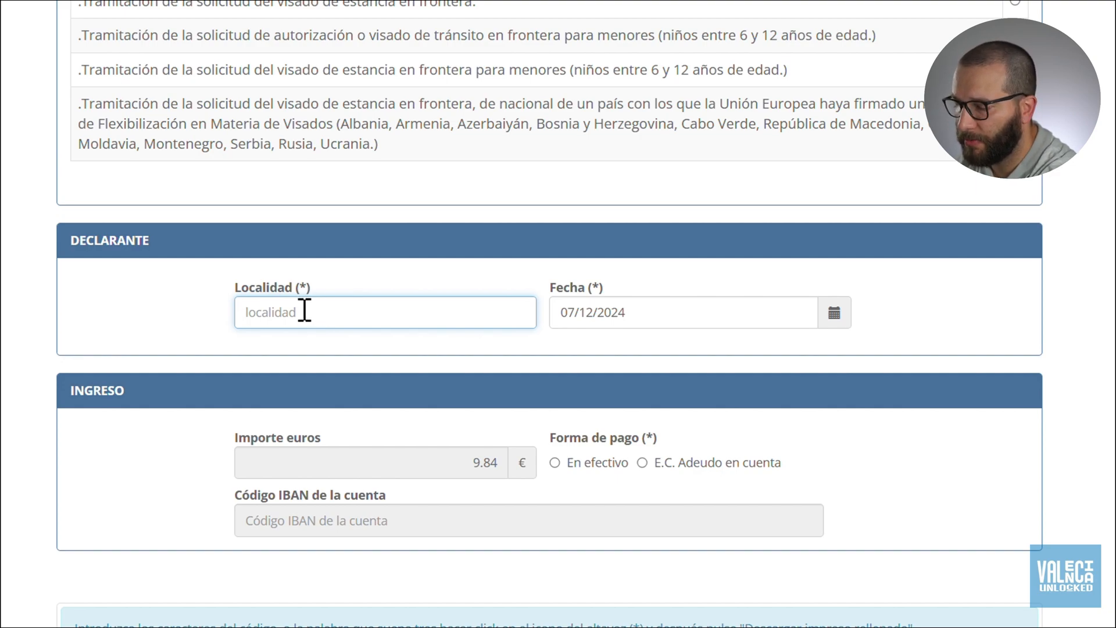
pyautogui.write('Valencia')
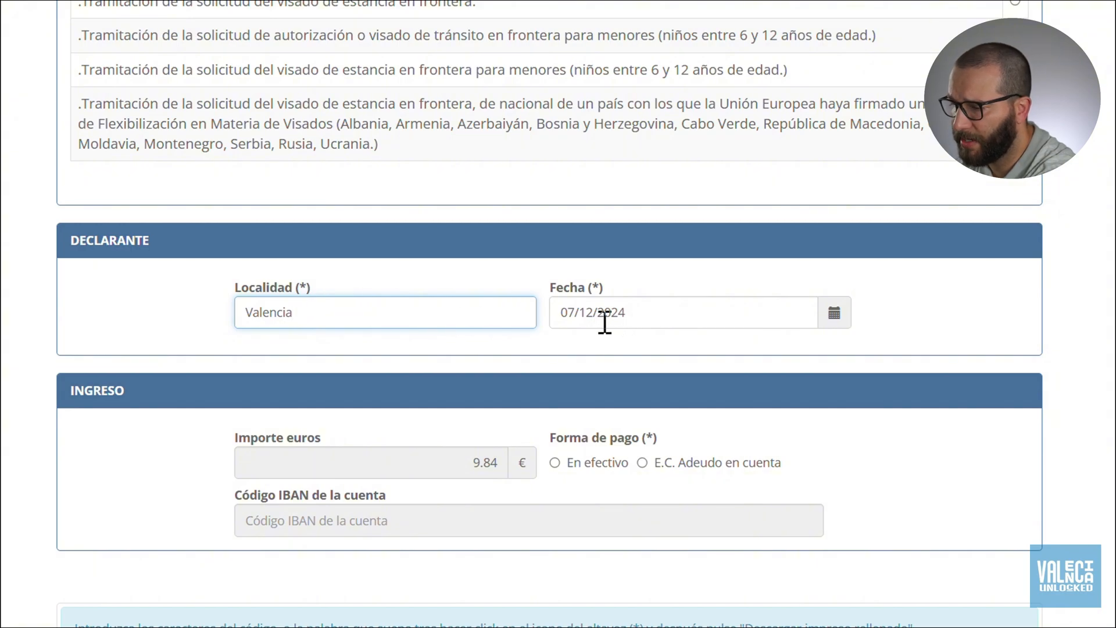
pyautogui.scroll(-1, 224, 405)
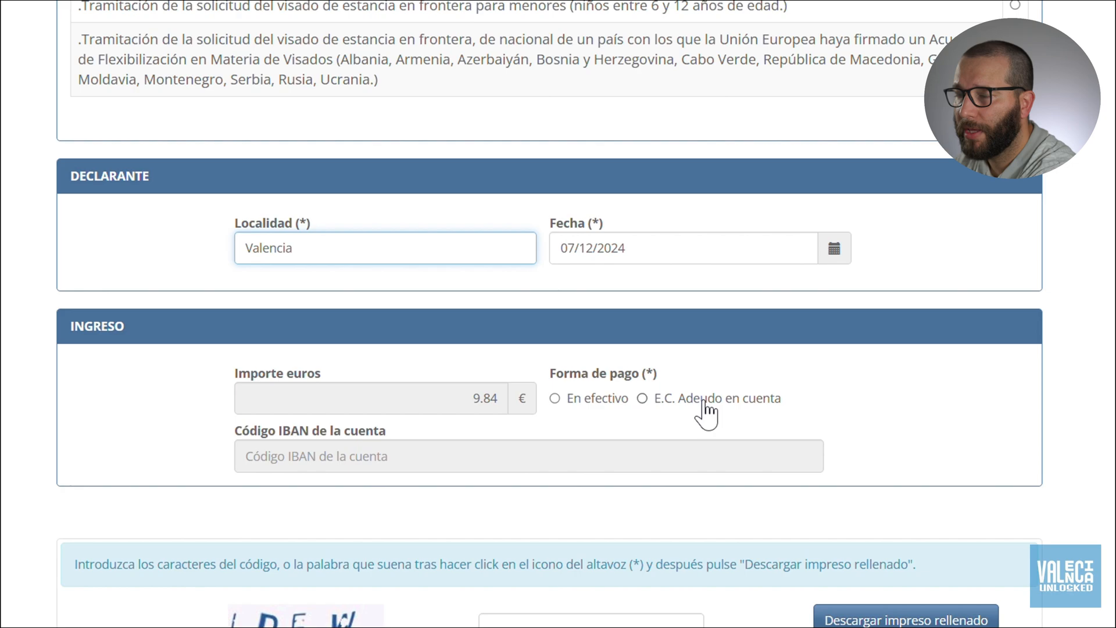
# Choose En efectivo as payment, after briefly trying E.C. Adeudo en cuenta.
pyautogui.click(555, 399)
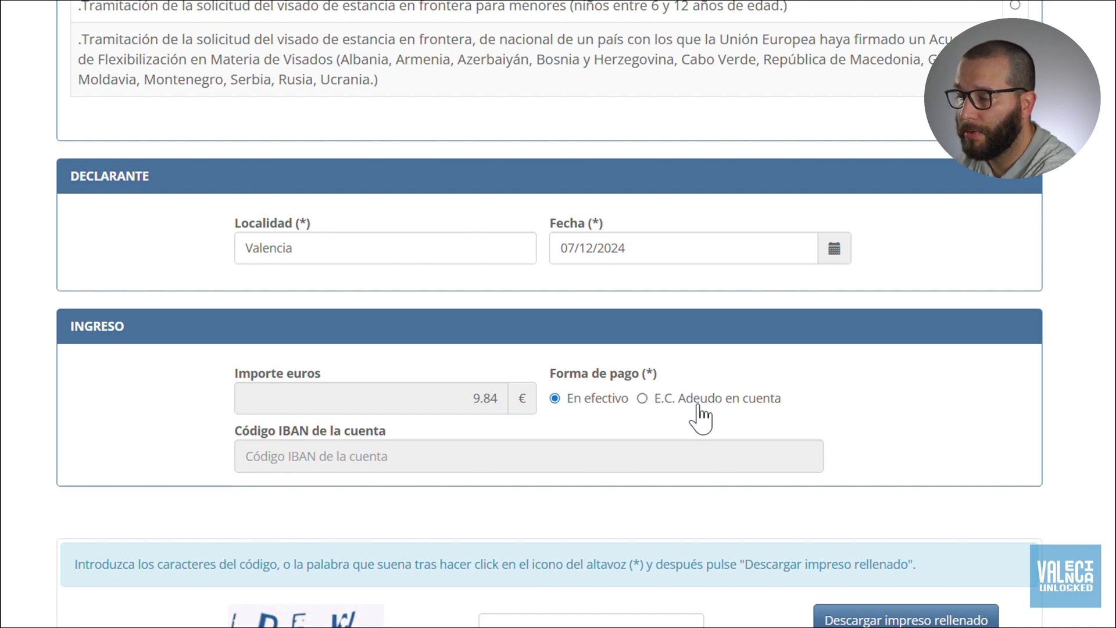
pyautogui.click(642, 400)
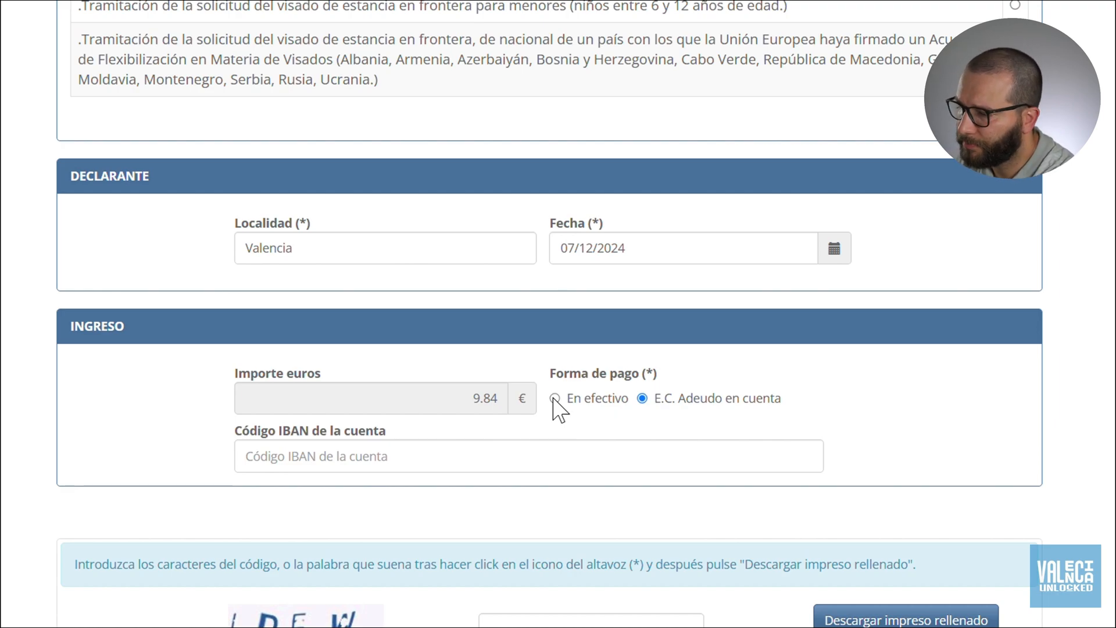
pyautogui.click(555, 400)
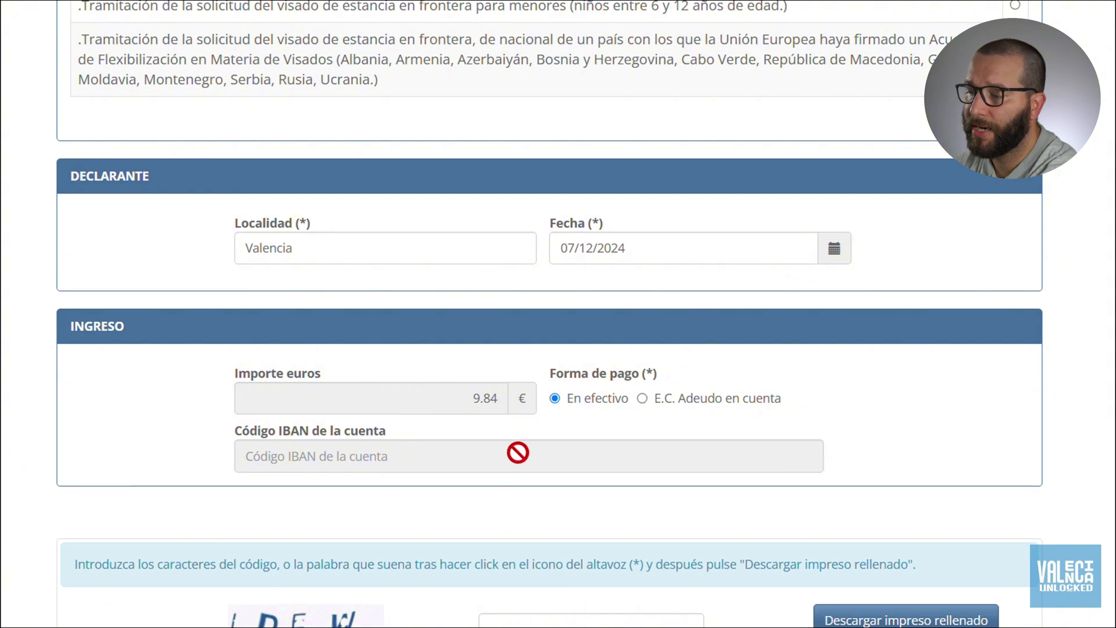
# Enter the captcha characters and download the filled form as a PDF.
pyautogui.scroll(-2, 499, 448)
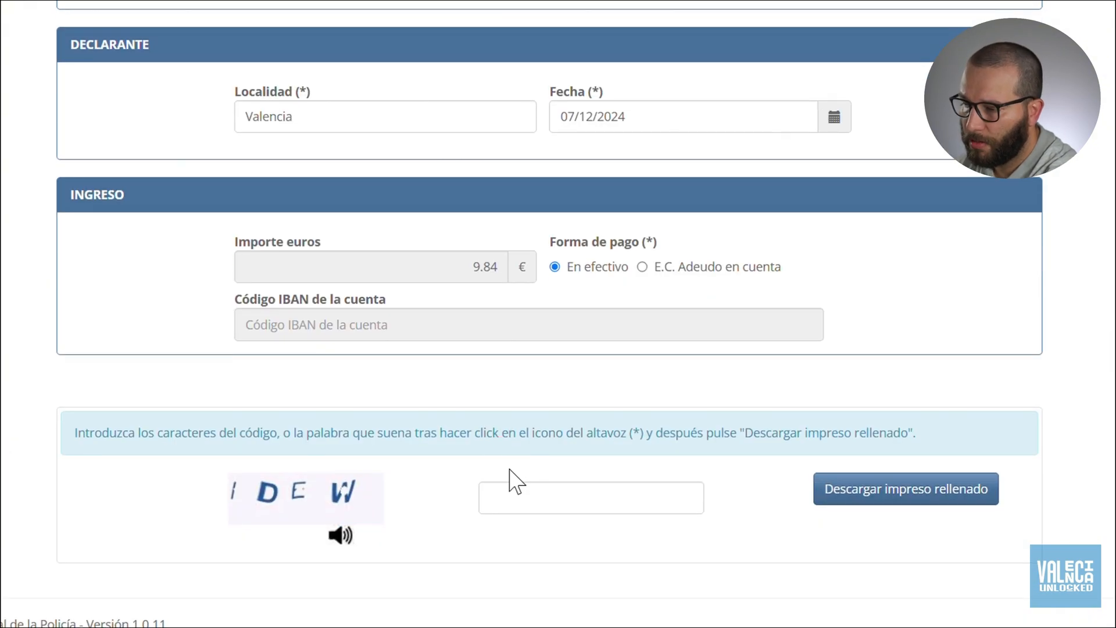
pyautogui.click(509, 486)
pyautogui.write('id')
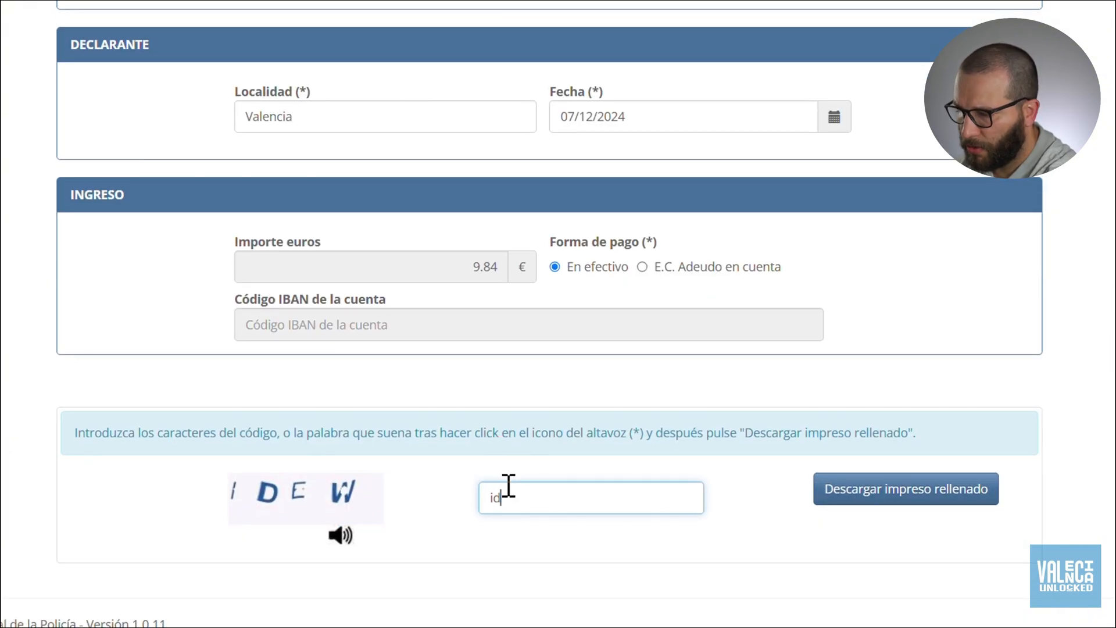
pyautogui.write('ew')
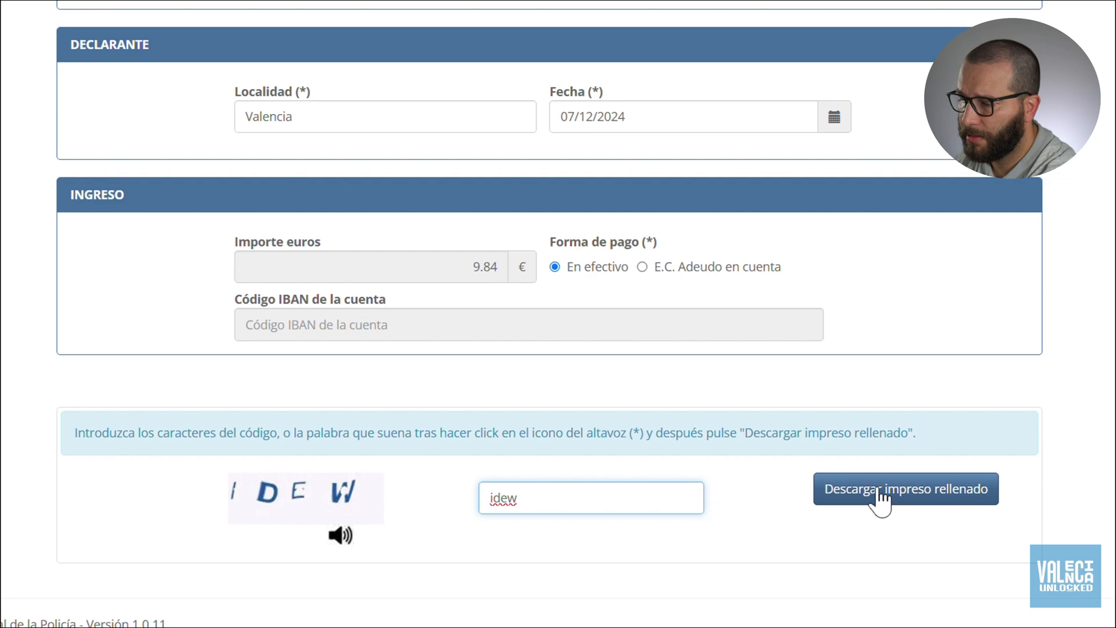
pyautogui.click(881, 498)
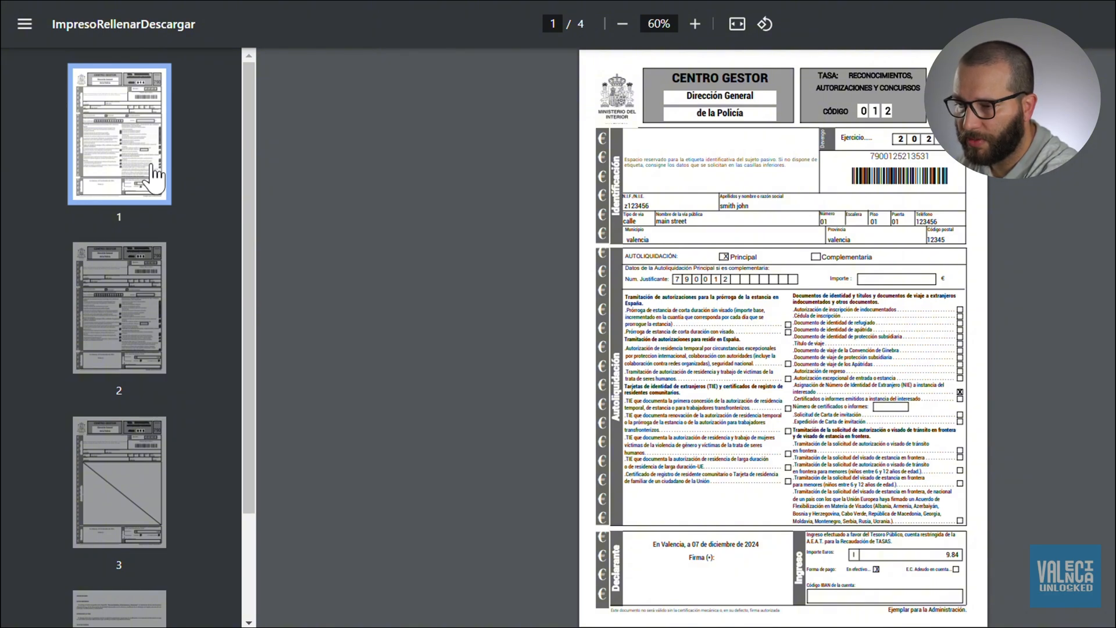
pyautogui.click(148, 297)
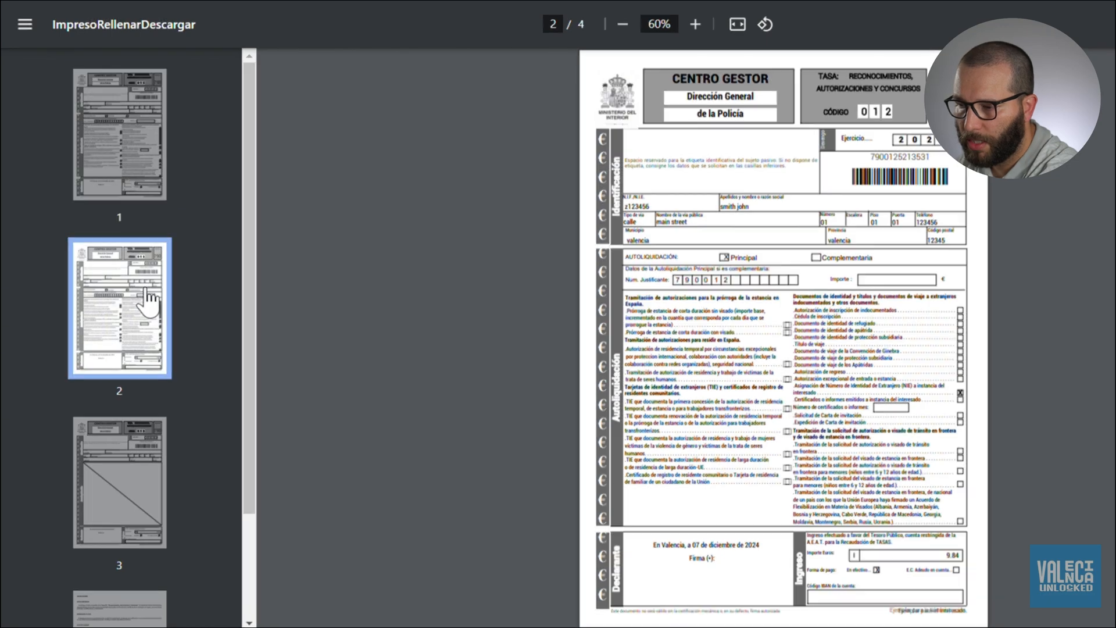
pyautogui.scroll(-3, 149, 459)
pyautogui.click(141, 521)
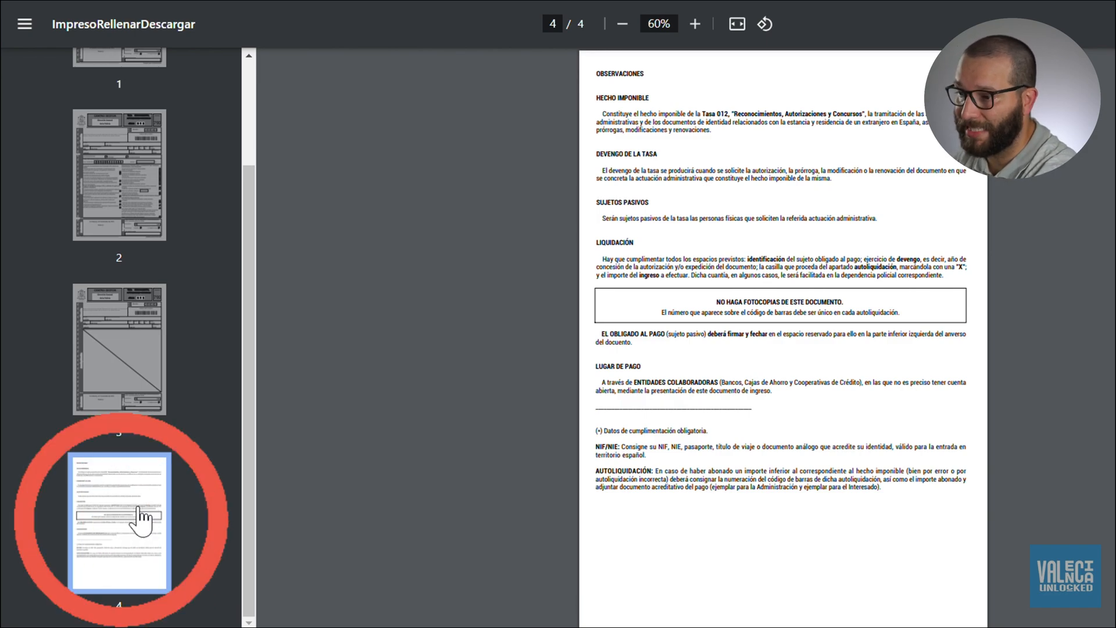
pyautogui.scroll(1, 140, 521)
pyautogui.scroll(3, 141, 517)
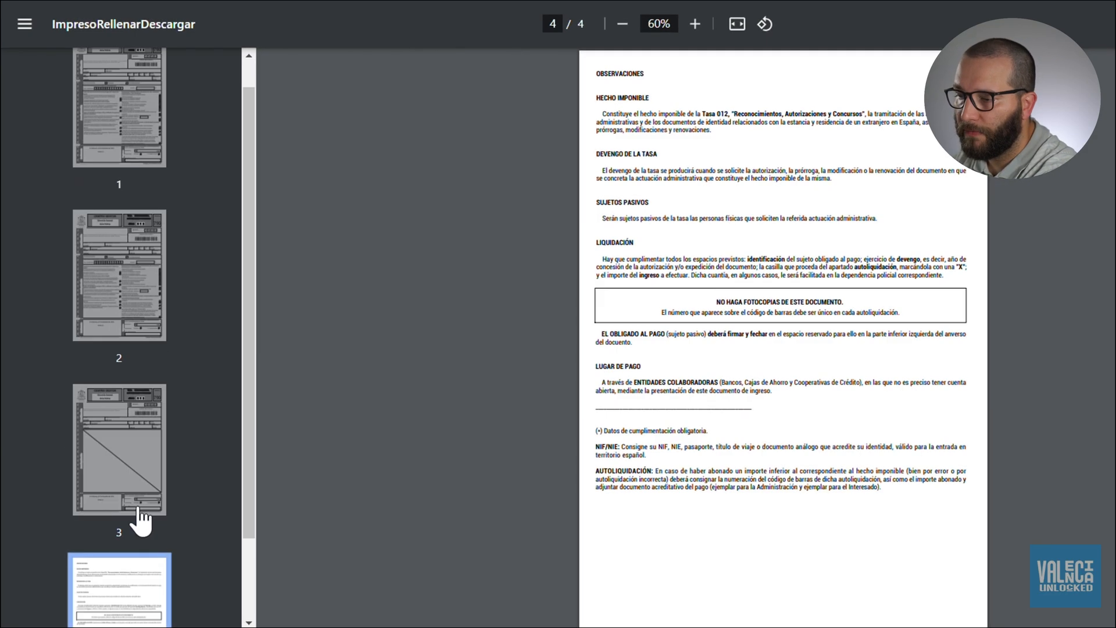
pyautogui.click(137, 154)
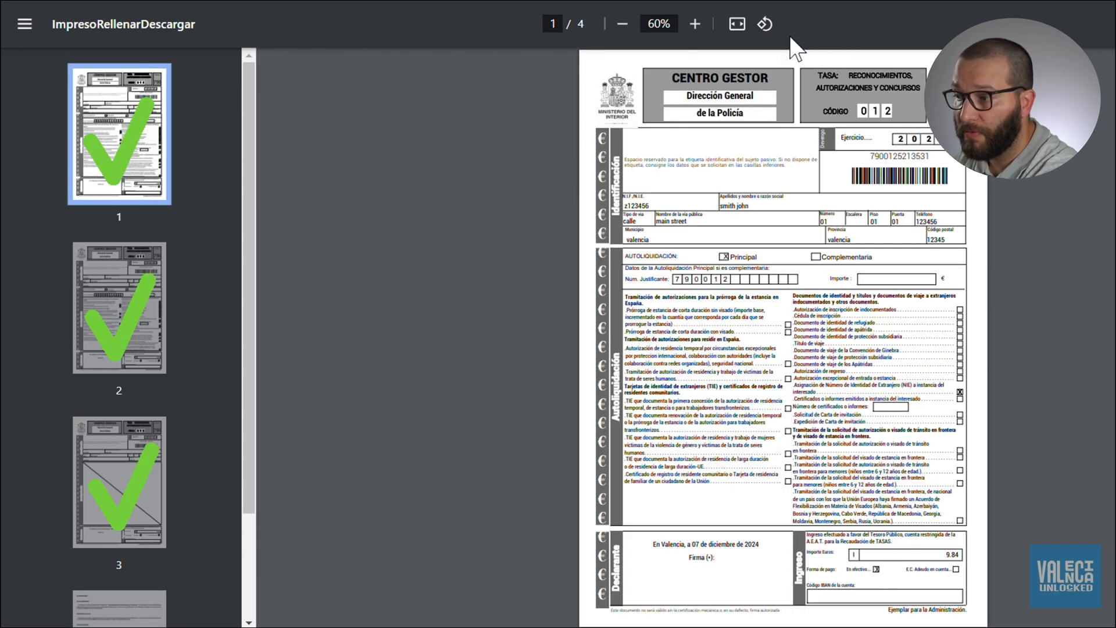
# Fit the PDF to width and view the Administración copy's Ingreso section with 9.84 € in cash.
pyautogui.click(737, 24)
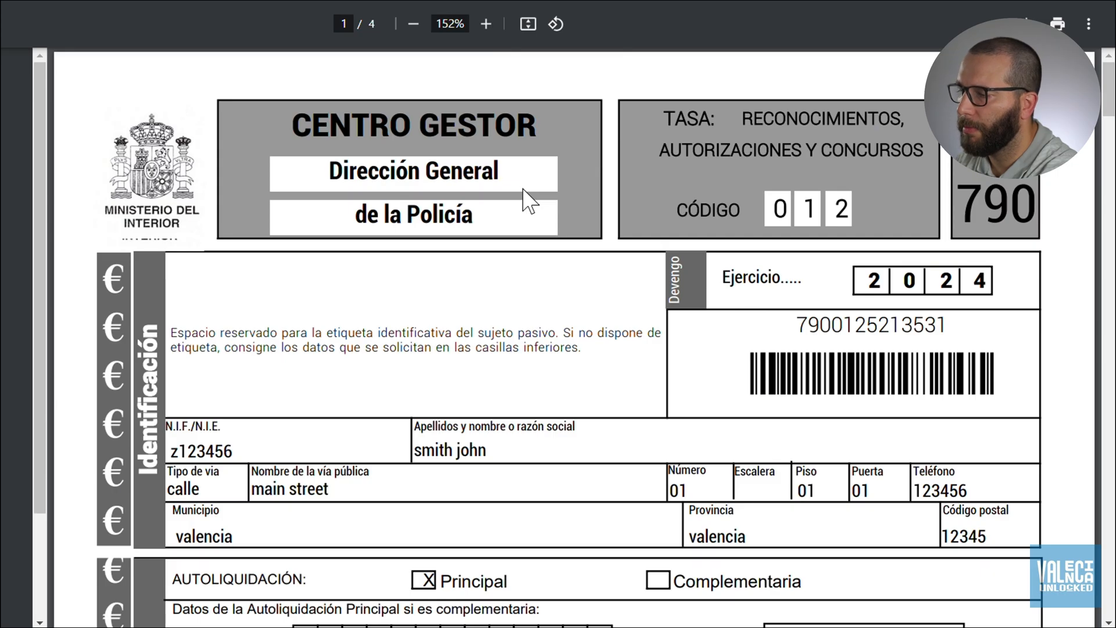
pyautogui.scroll(-6, 529, 201)
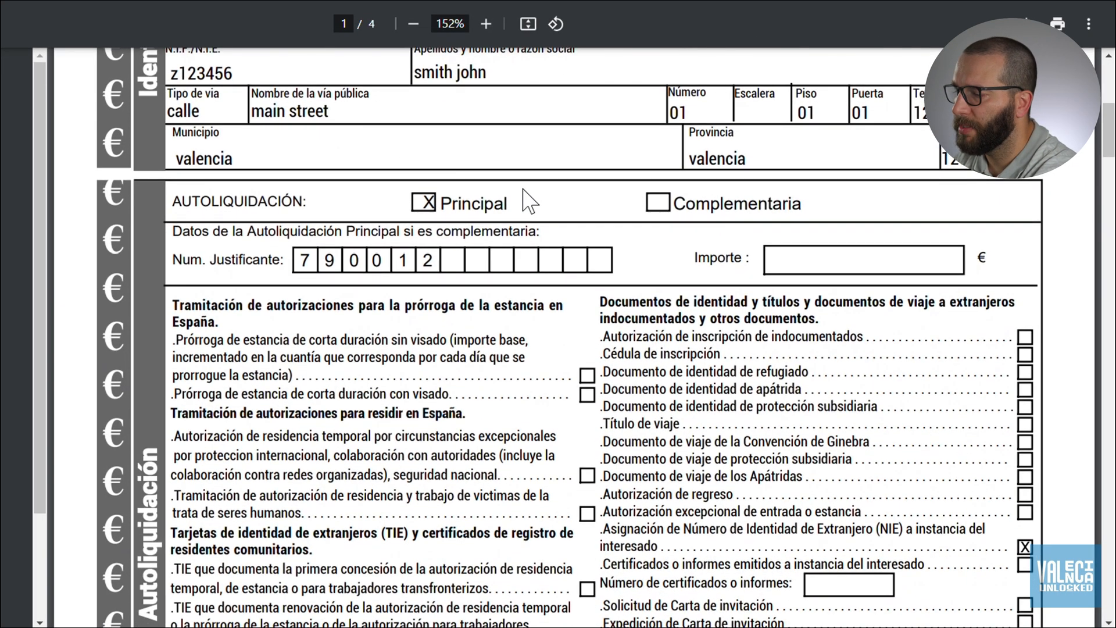
pyautogui.scroll(-14, 529, 201)
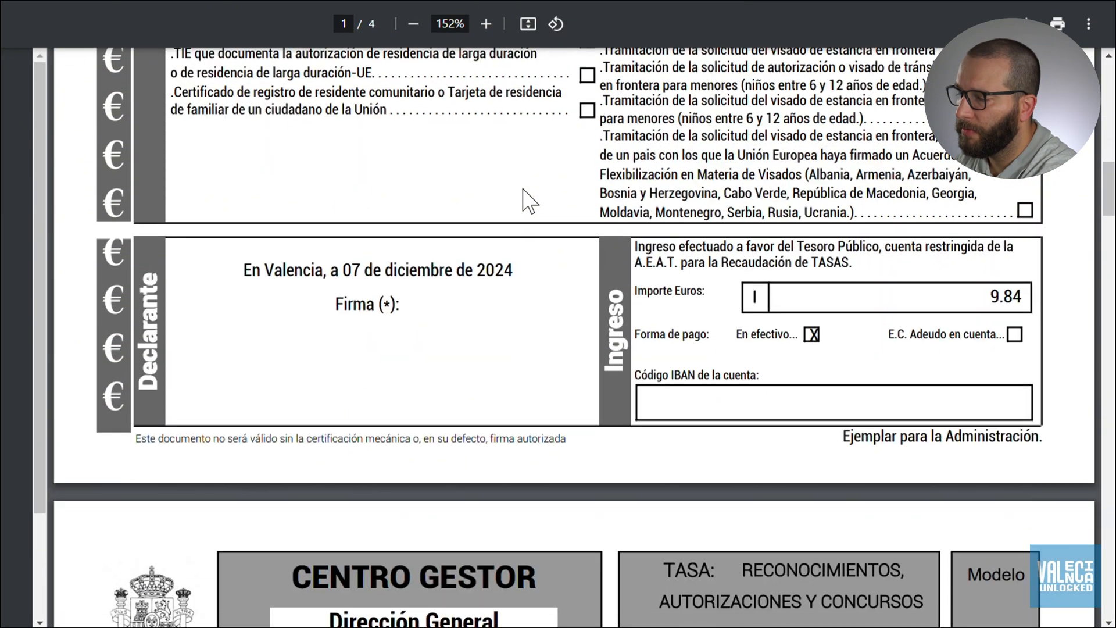
pyautogui.scroll(-1, 529, 200)
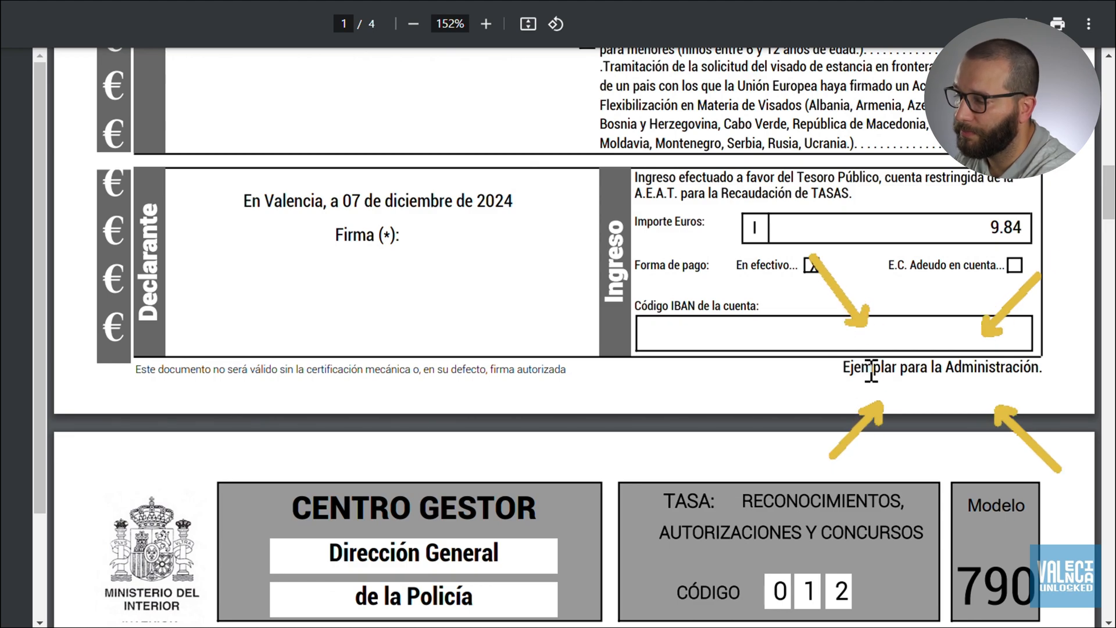
pyautogui.doubleClick(942, 374)
pyautogui.click(942, 374)
pyautogui.doubleClick(942, 374)
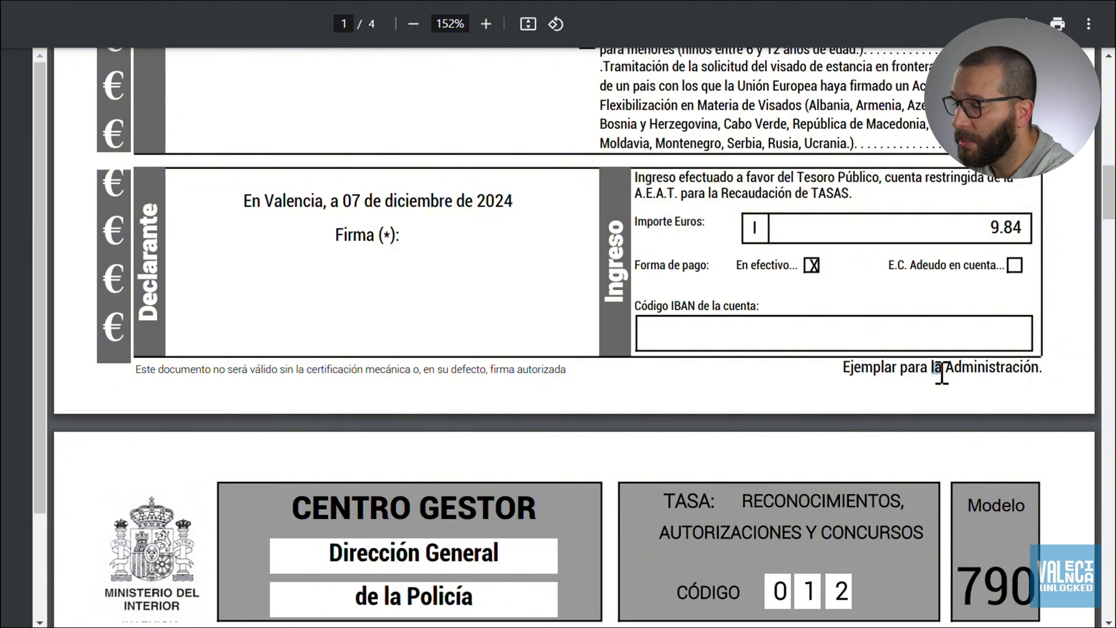
pyautogui.click(942, 373)
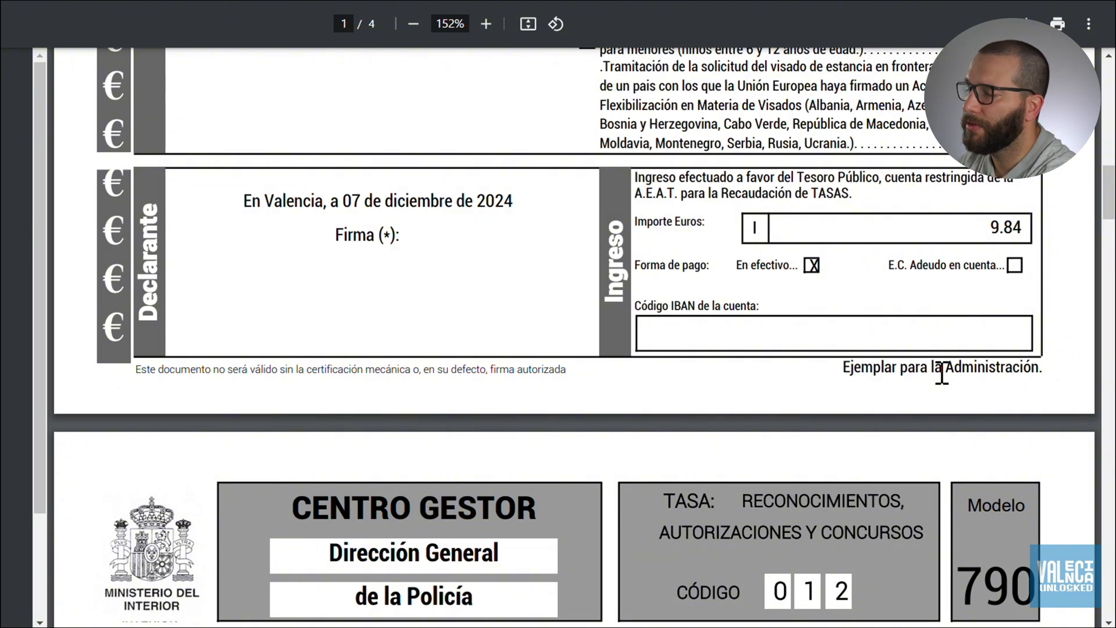
# Check the Ingreso boxes on the Interesado and Entidad Colaboradora pages, then return to page 1.
pyautogui.scroll(-2, 942, 373)
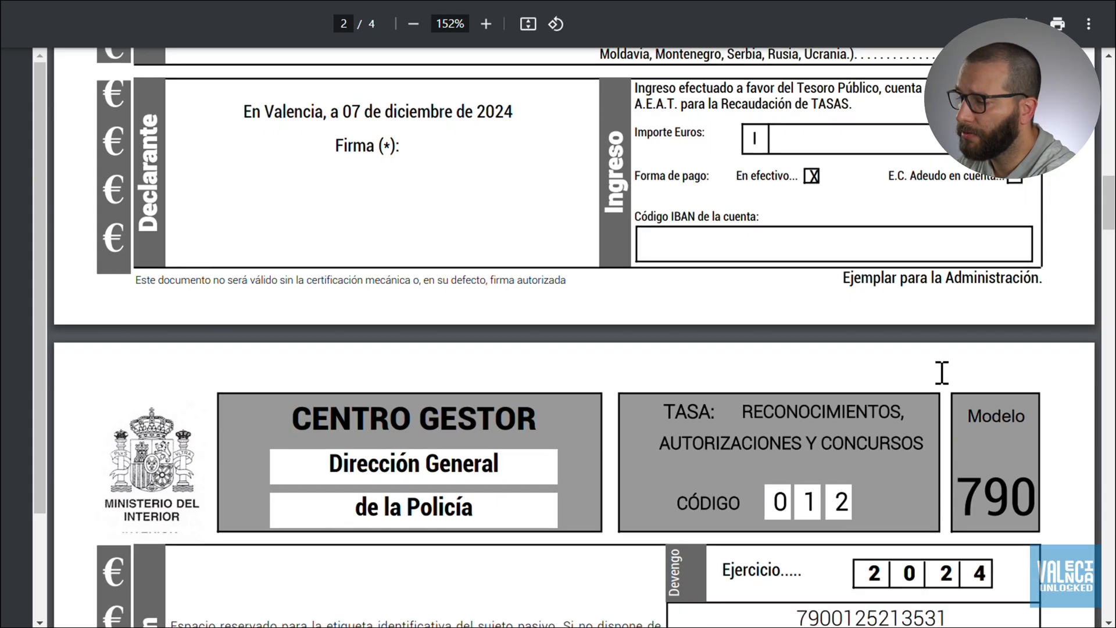
pyautogui.scroll(-12, 942, 373)
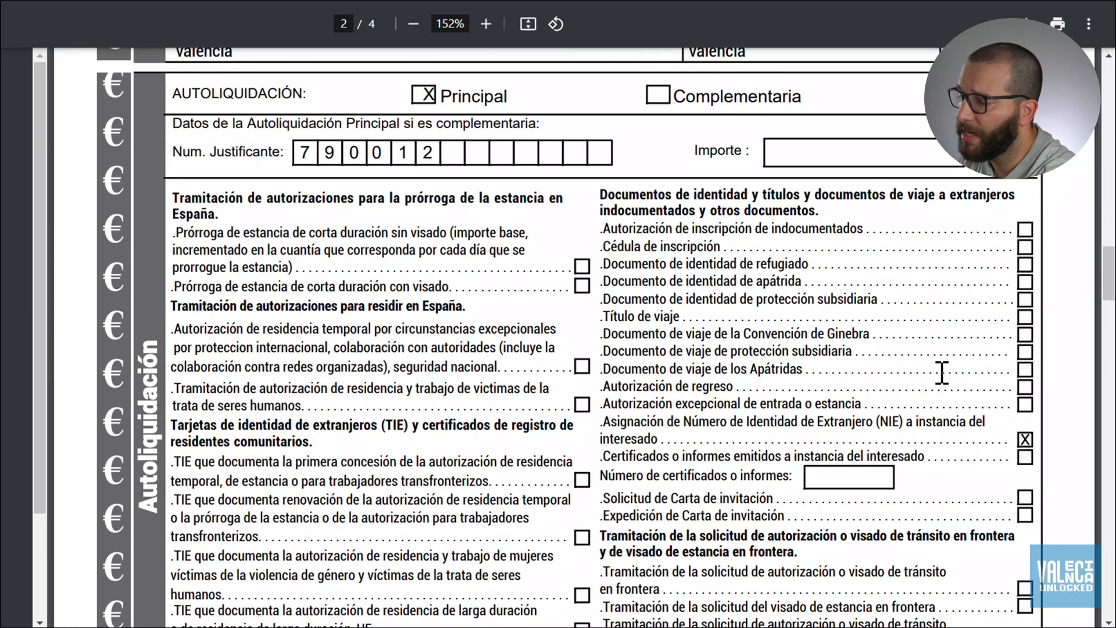
pyautogui.scroll(-10, 942, 374)
pyautogui.scroll(1, 942, 374)
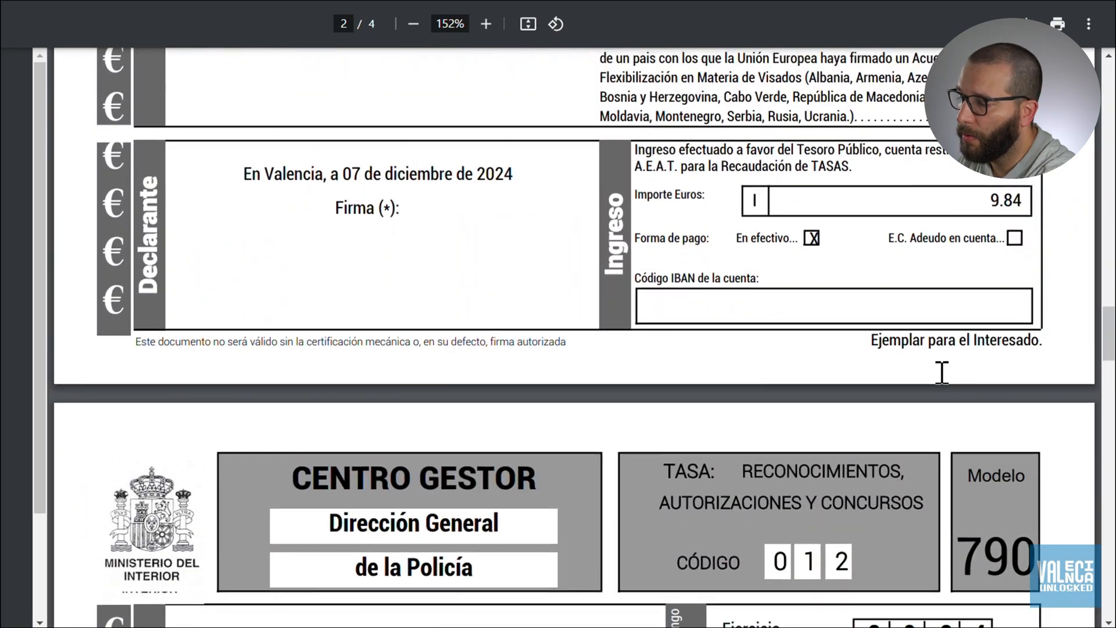
pyautogui.scroll(2, 944, 392)
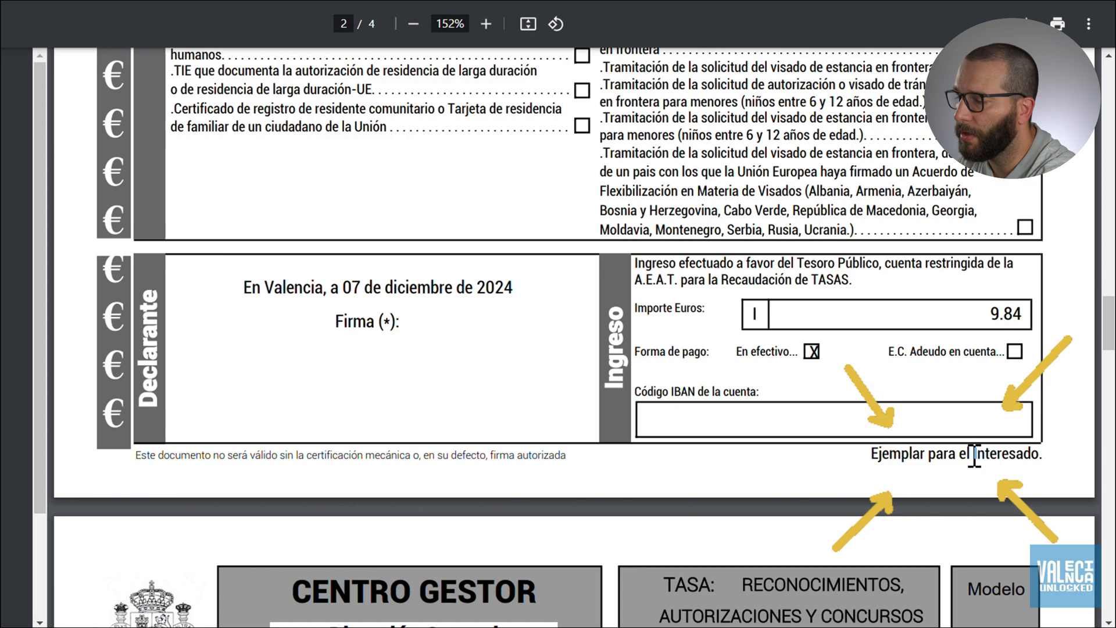
pyautogui.scroll(-15, 974, 455)
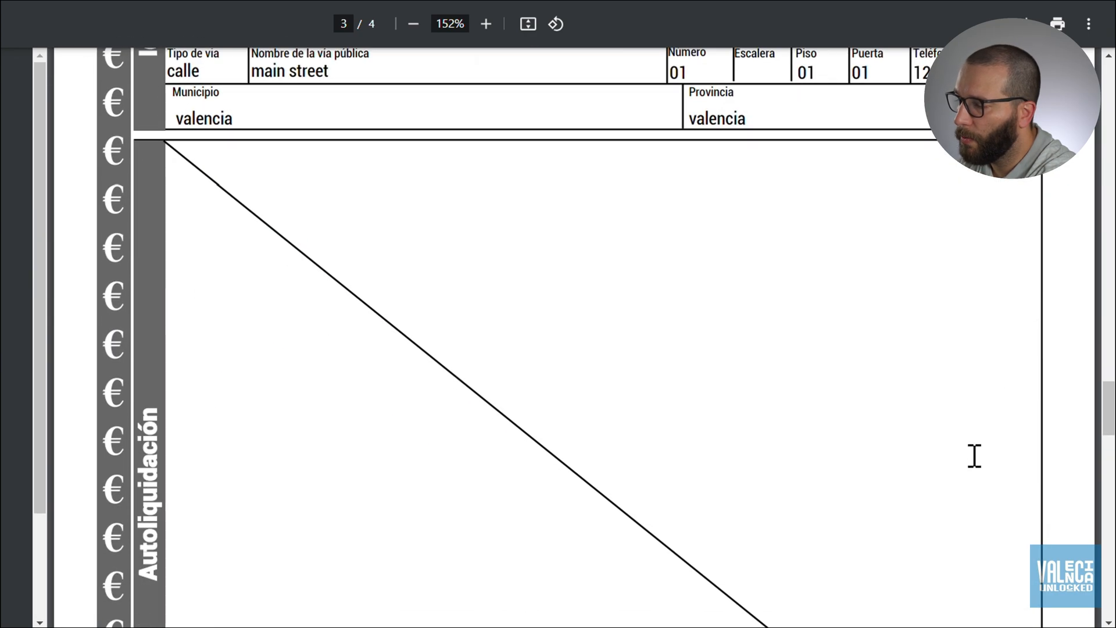
pyautogui.scroll(-9, 975, 456)
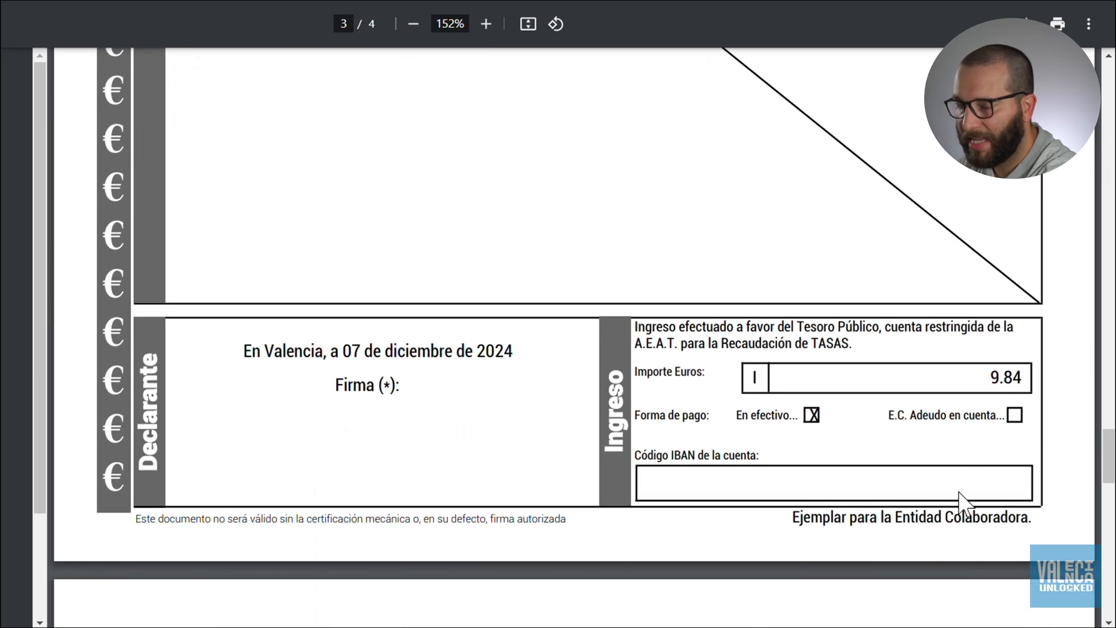
pyautogui.scroll(3, 959, 499)
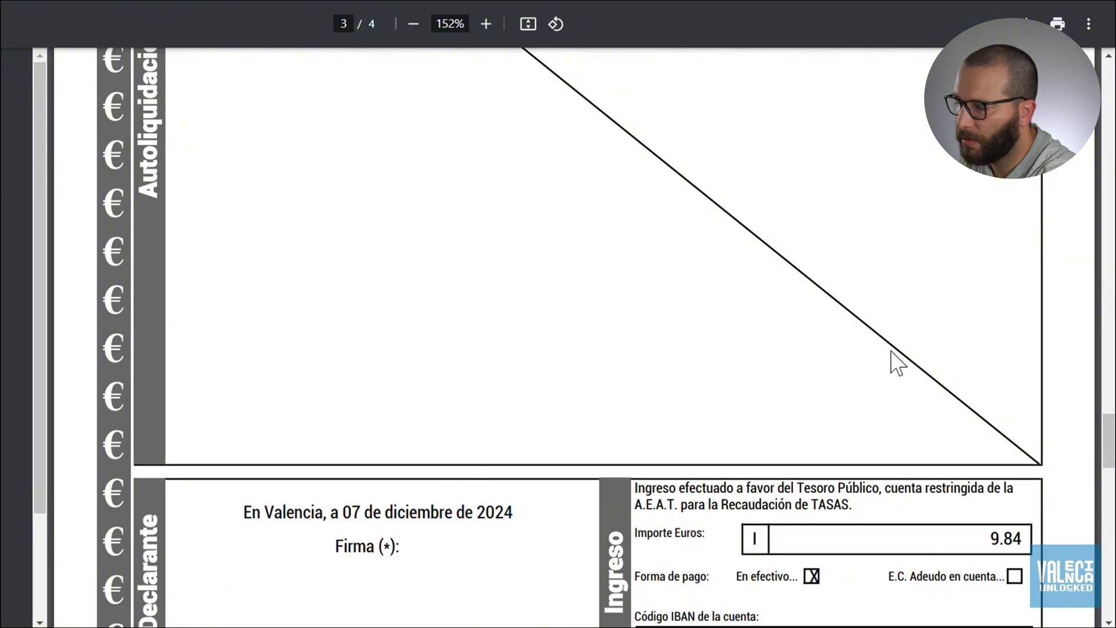
pyautogui.scroll(9, 896, 362)
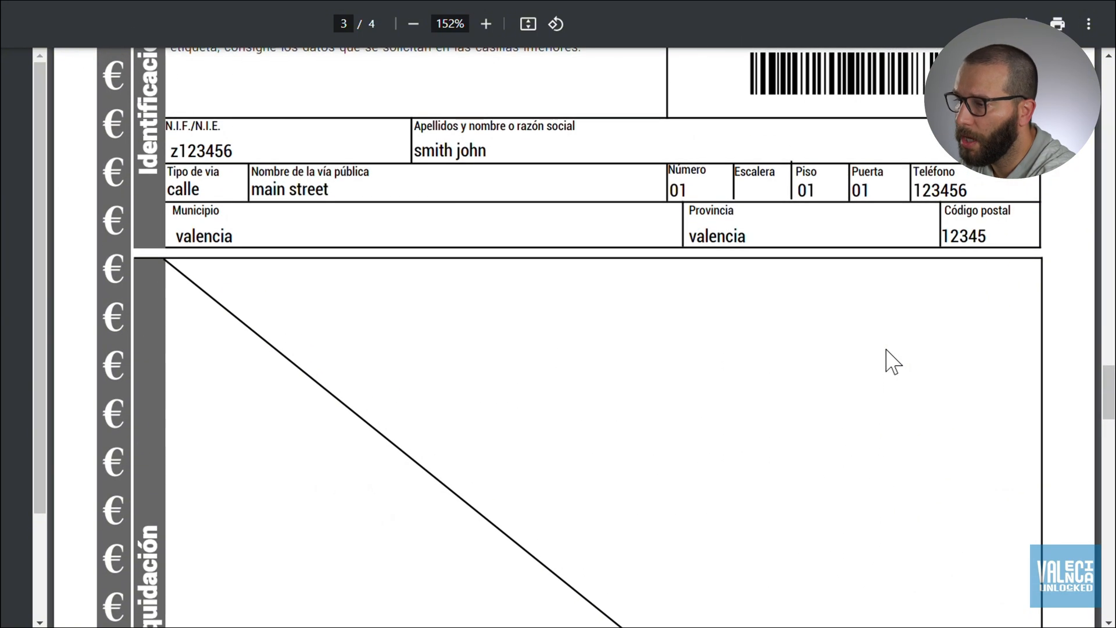
pyautogui.scroll(3, 894, 362)
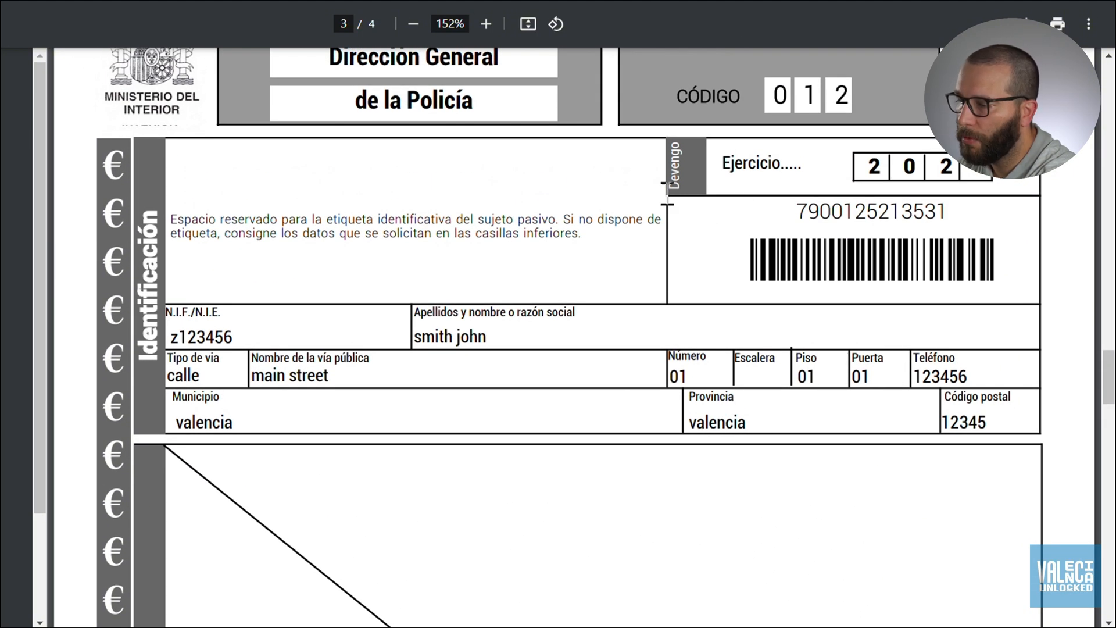
pyautogui.scroll(2, 623, 291)
pyautogui.scroll(5, 623, 291)
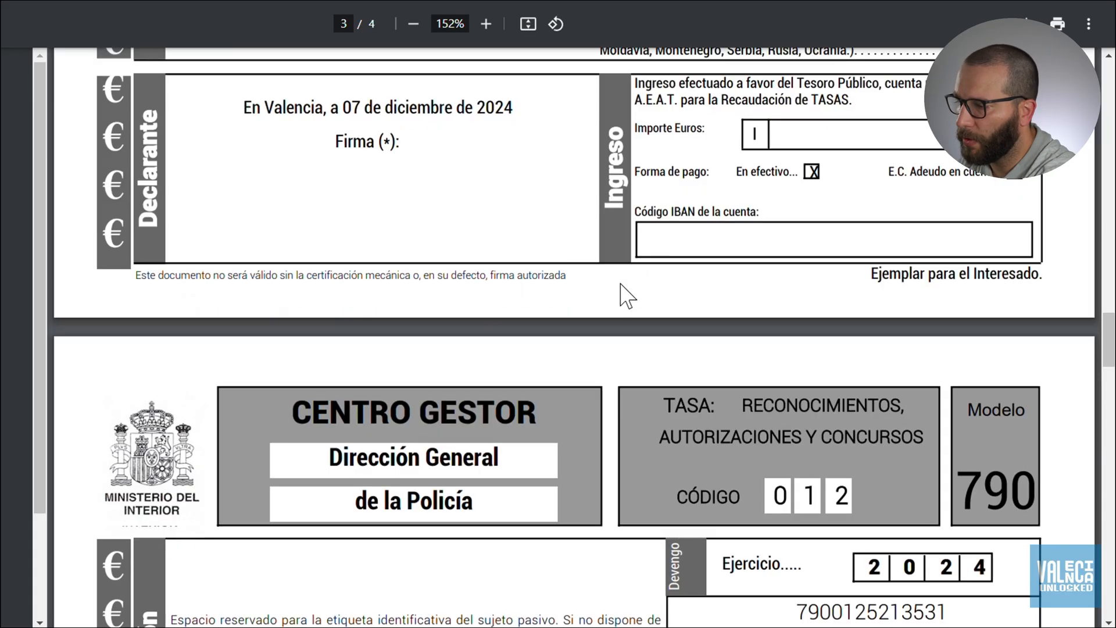
pyautogui.scroll(20, 625, 296)
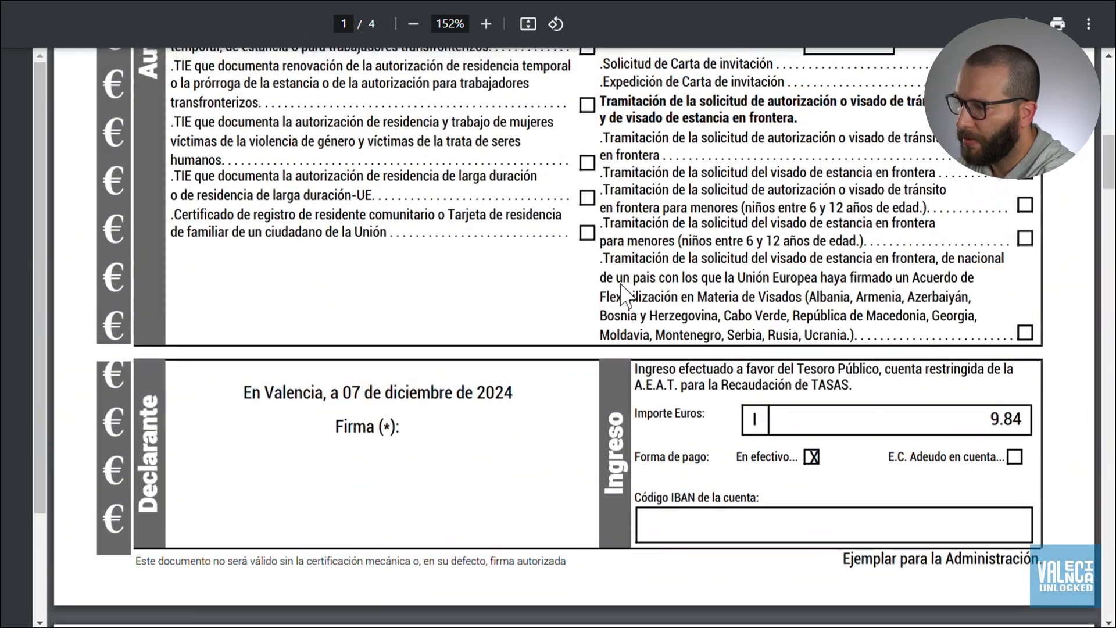
pyautogui.scroll(15, 622, 295)
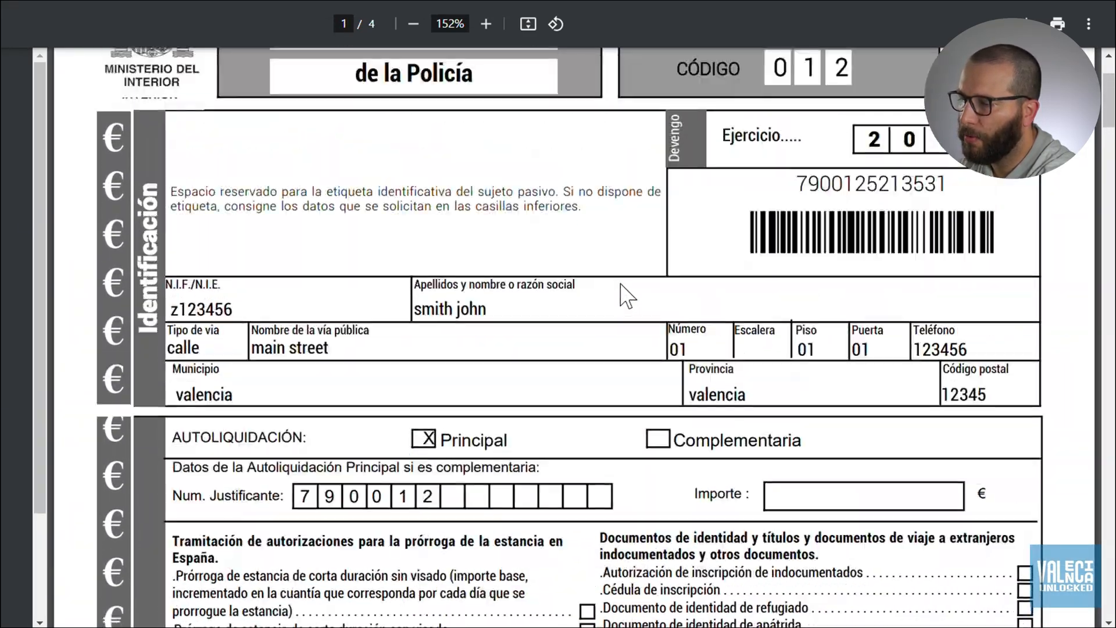
pyautogui.scroll(1, 628, 297)
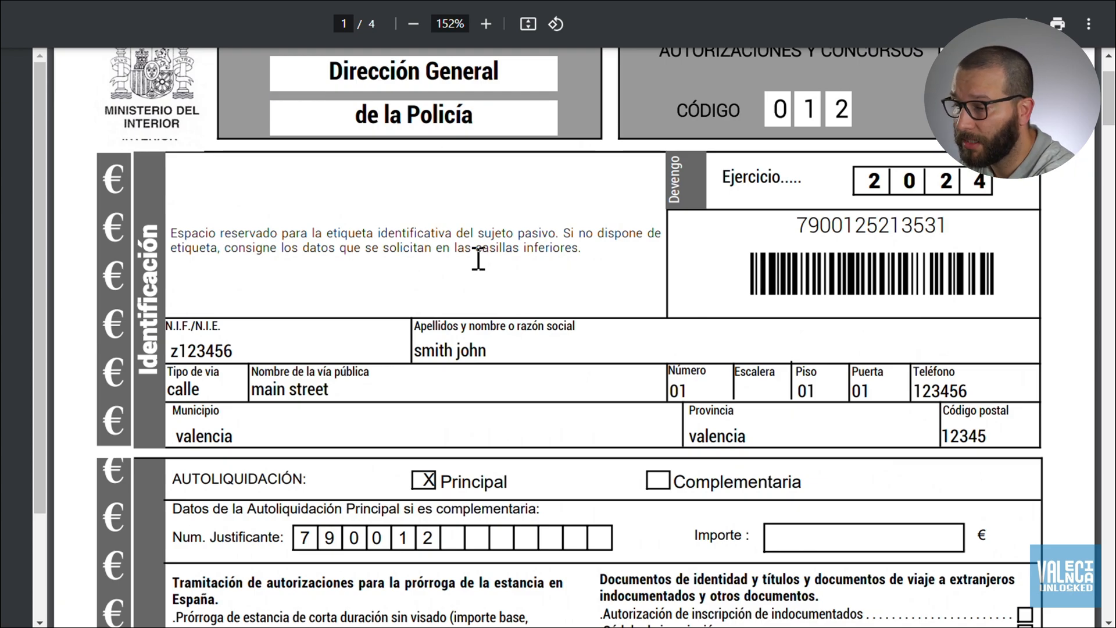
pyautogui.scroll(-2, 390, 332)
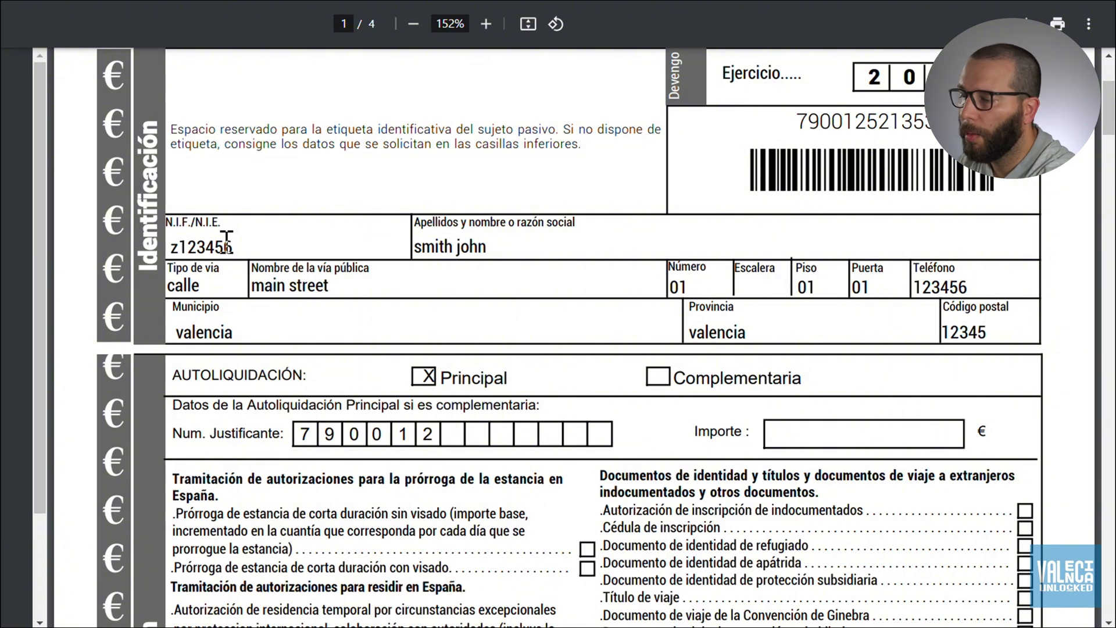
pyautogui.scroll(-2, 226, 243)
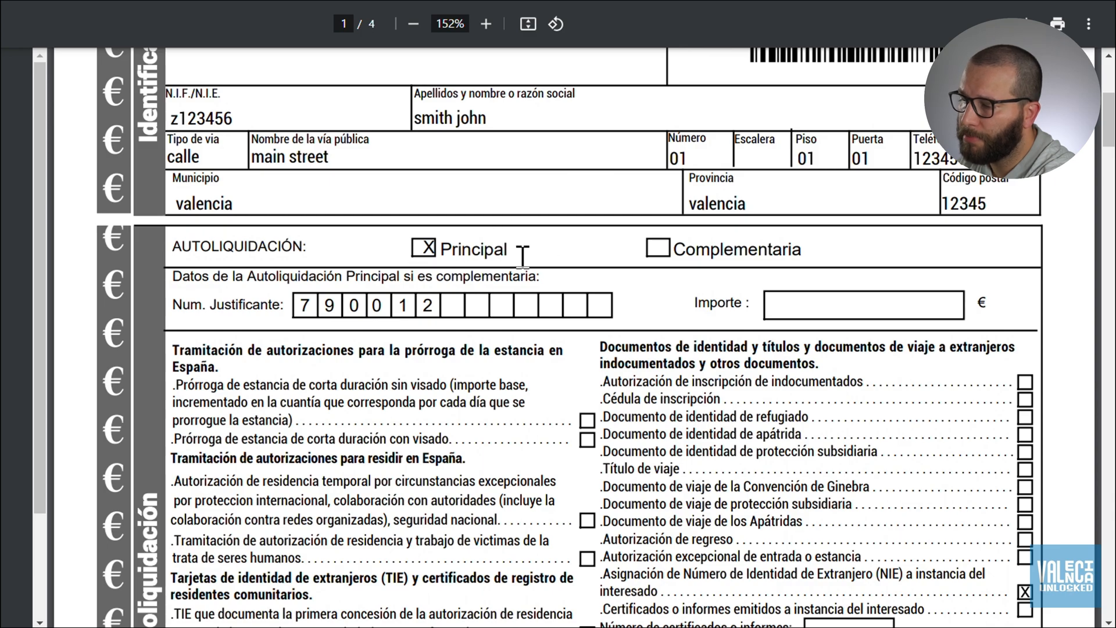
# Scroll past page 1's Declarante and Ingreso section to the top of page 2.
pyautogui.scroll(-1, 508, 250)
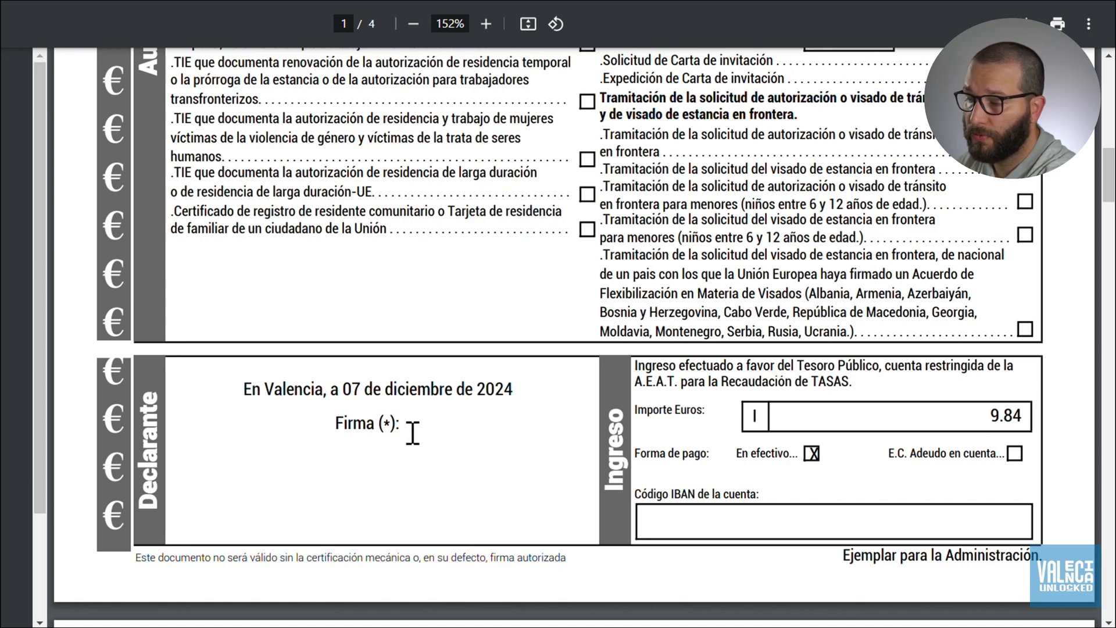
pyautogui.scroll(-7, 413, 433)
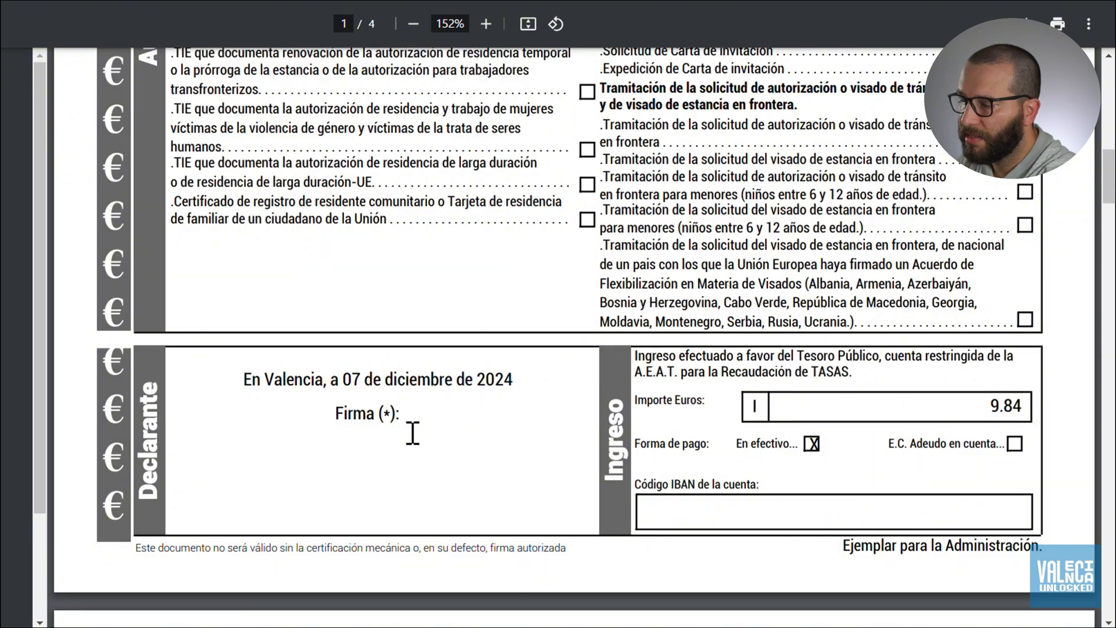
pyautogui.scroll(-3, 413, 433)
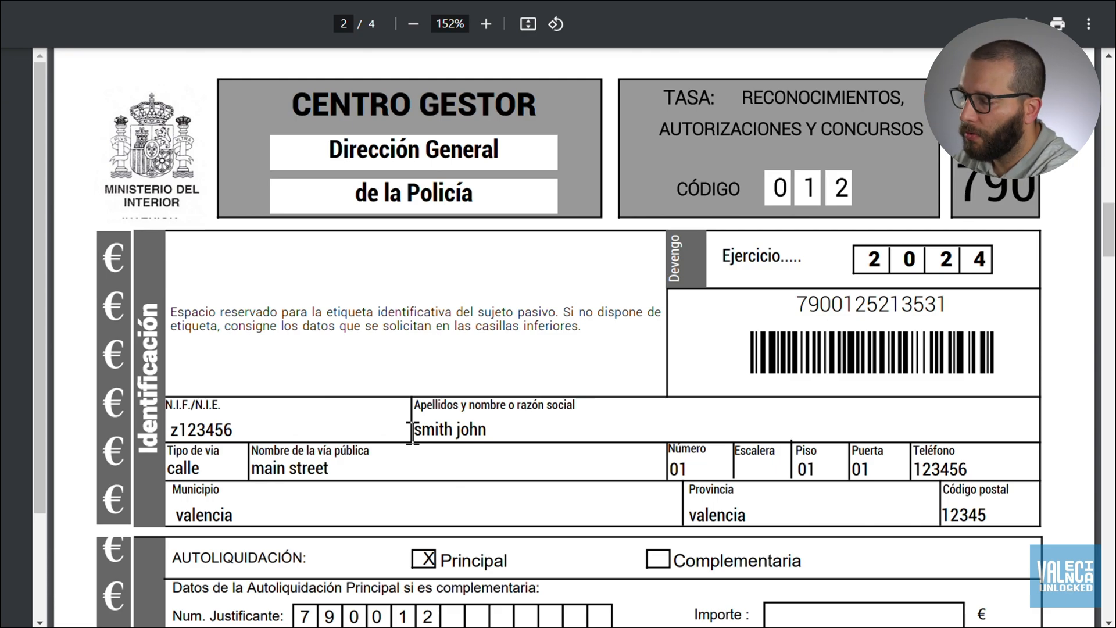
# Scroll through the Interesado and Entidad Colaboradora copies, checking the NIE fee and 9.84 € cash payment.
pyautogui.scroll(10, 594, 314)
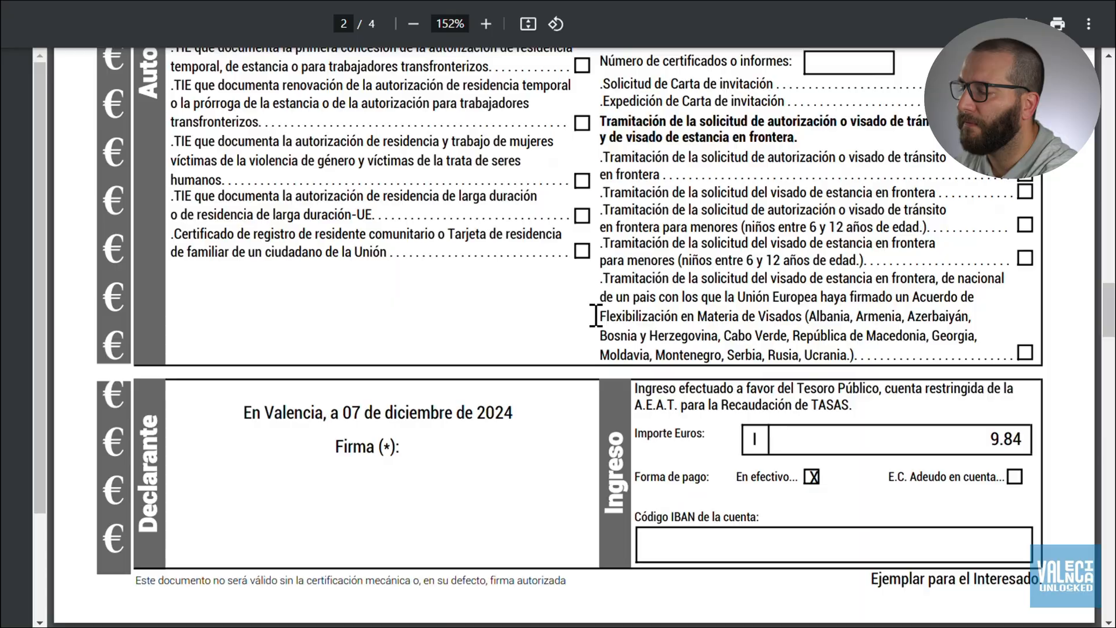
pyautogui.scroll(3, 596, 314)
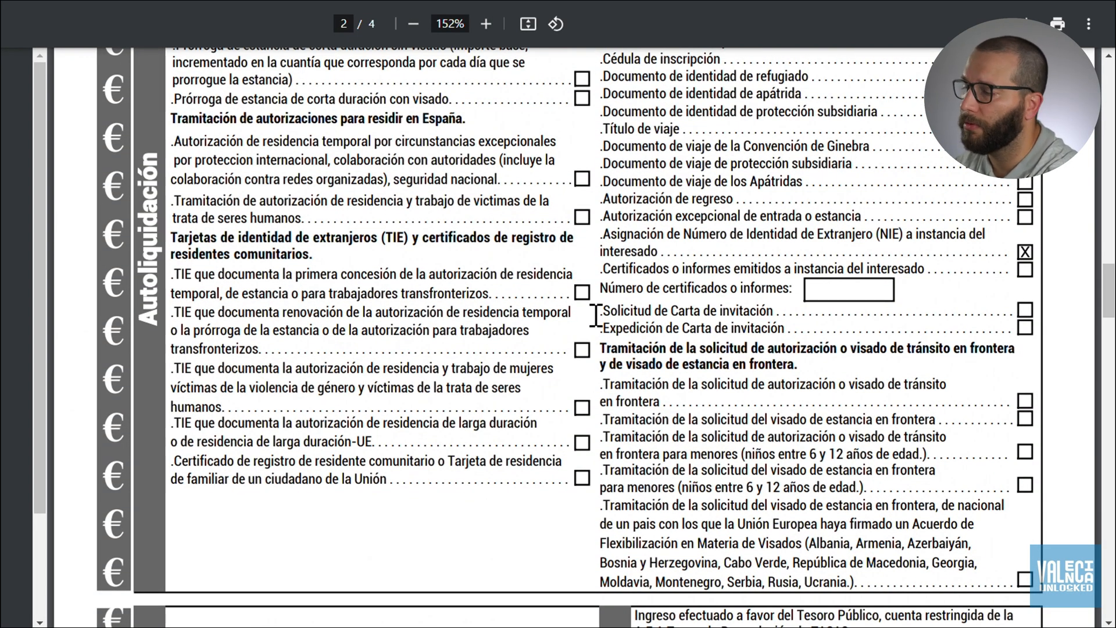
pyautogui.scroll(12, 596, 317)
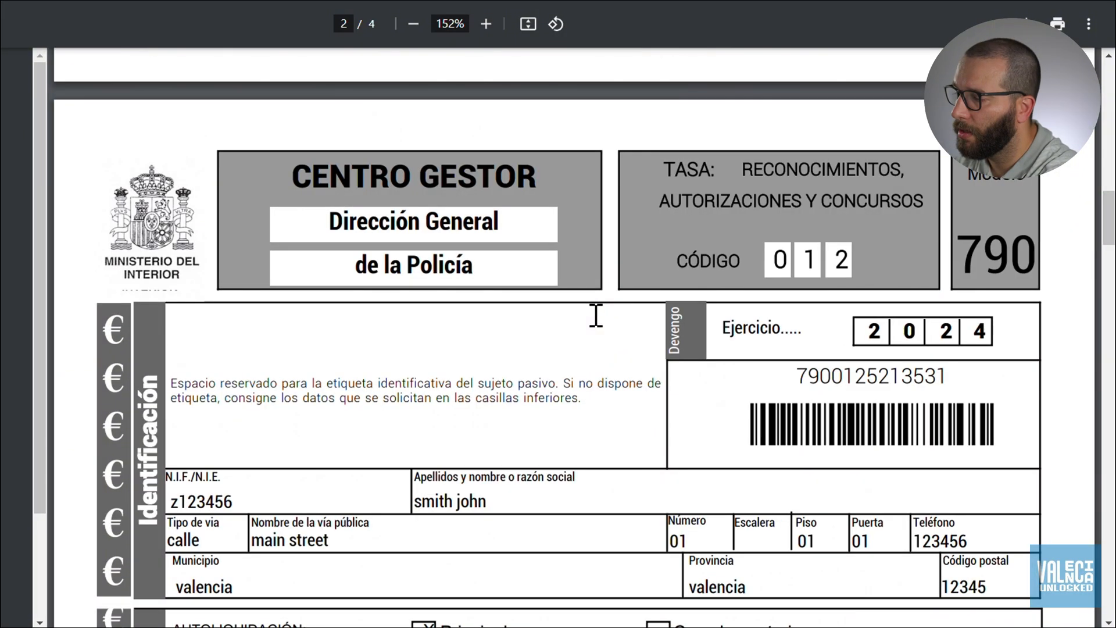
pyautogui.scroll(-15, 596, 317)
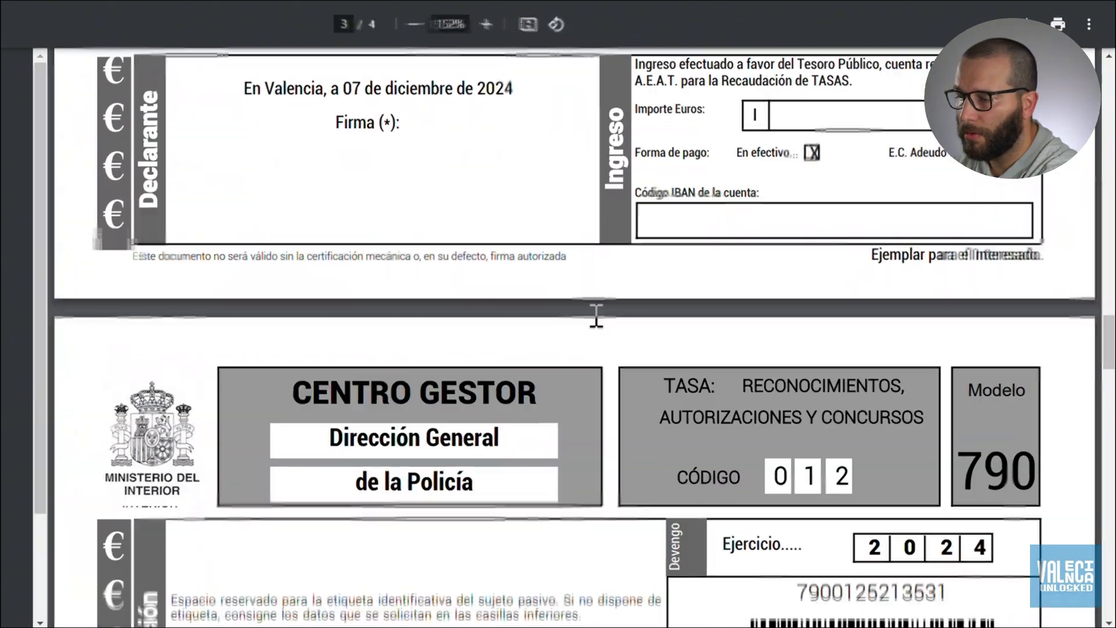
pyautogui.scroll(-9, 596, 316)
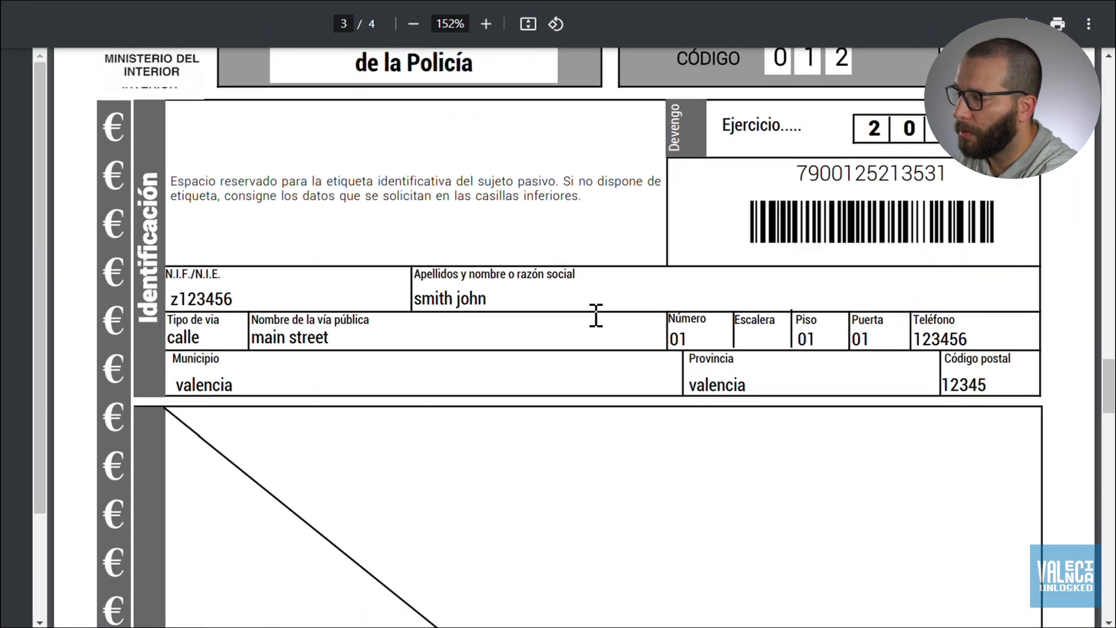
pyautogui.scroll(-3, 596, 316)
pyautogui.scroll(-2, 596, 316)
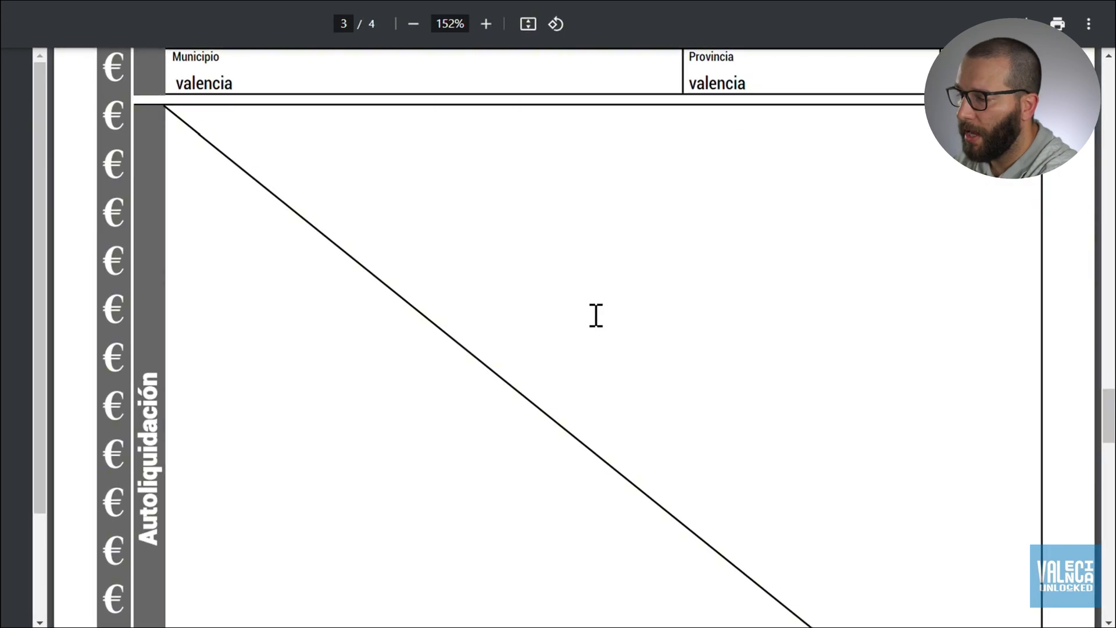
pyautogui.scroll(-8, 596, 316)
pyautogui.scroll(-4, 596, 316)
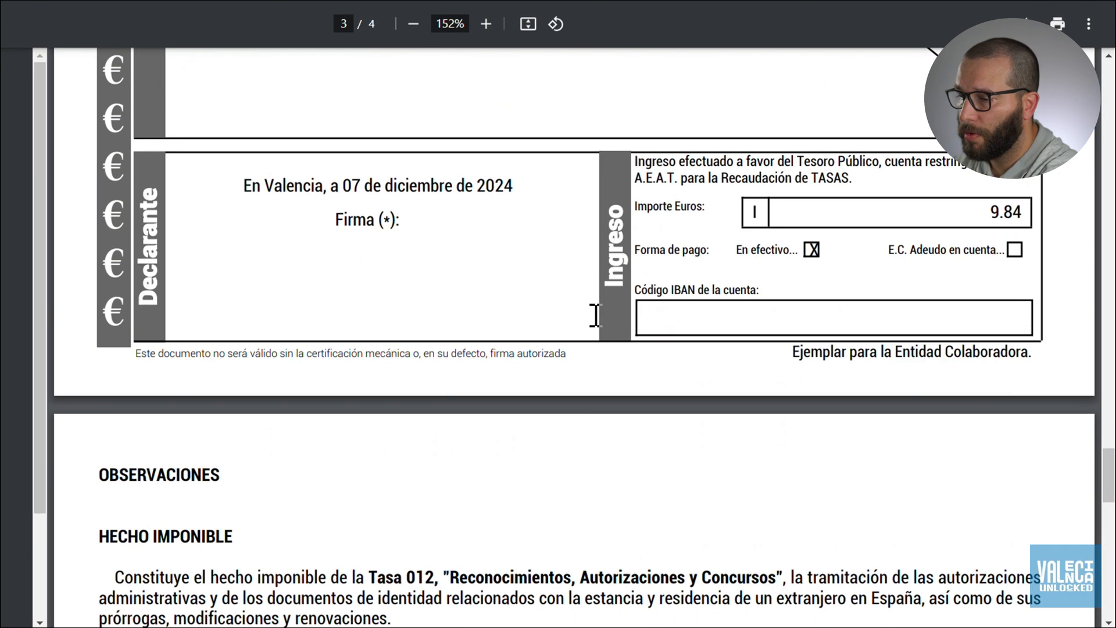
pyautogui.scroll(-4, 596, 315)
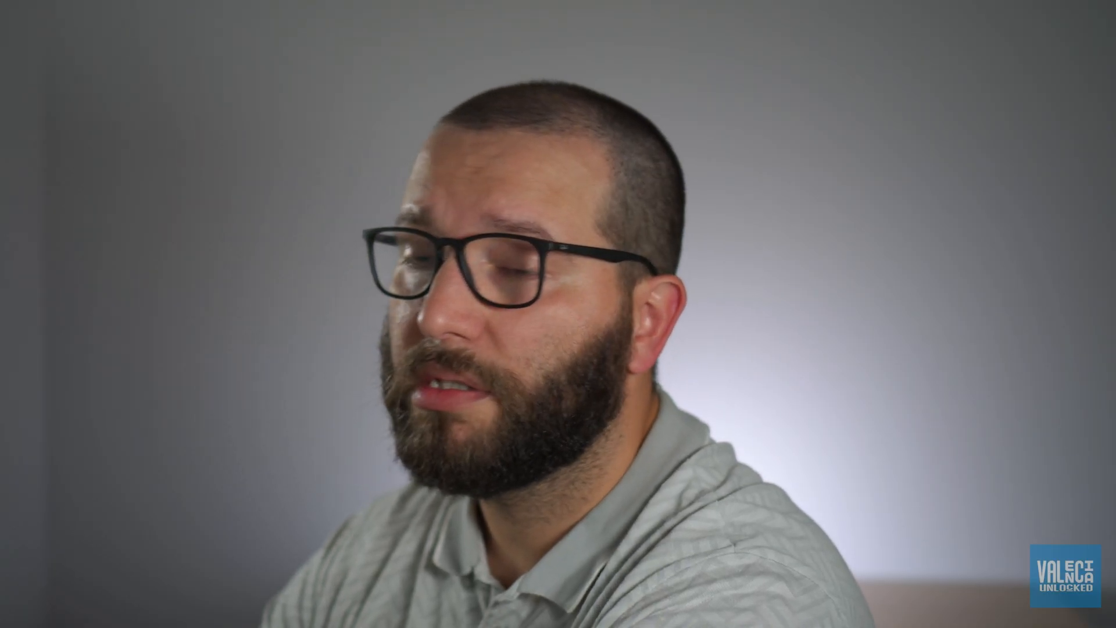